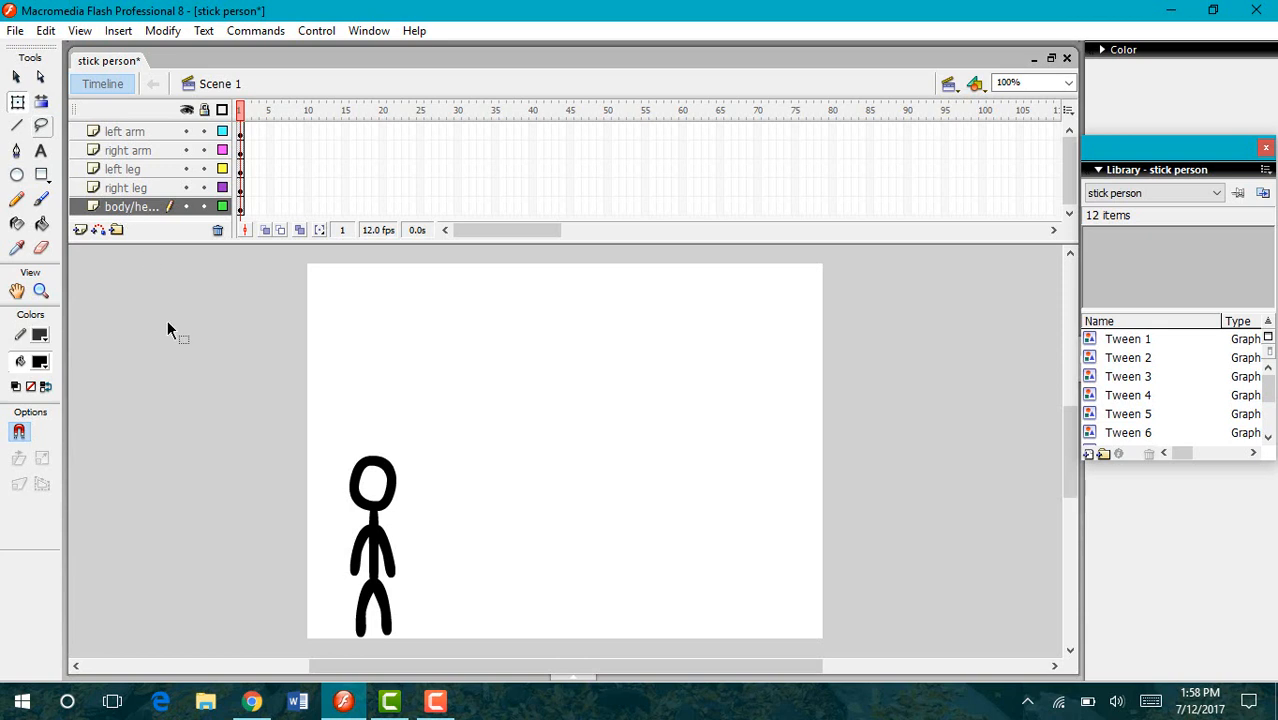
- Animate the body and head layer with a motion tween from frame 1 to a frame 5 keyframe that shifts the body slightly right
left_click(270, 206)
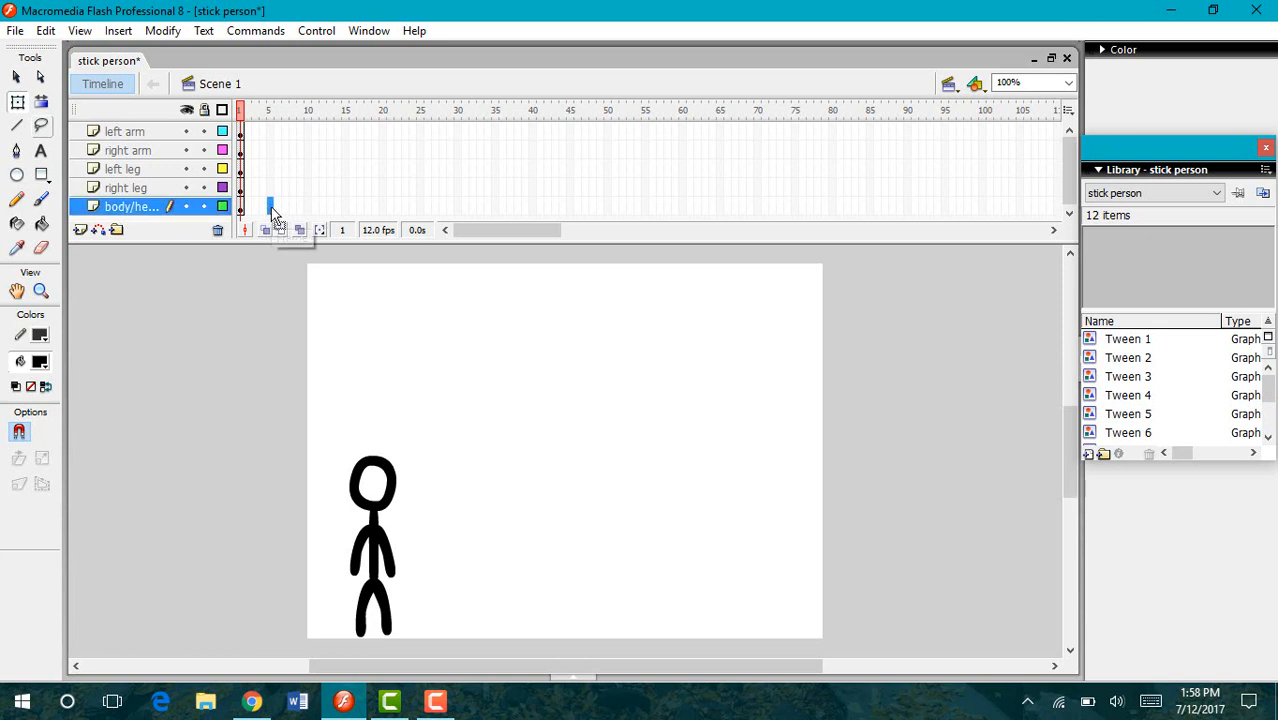
right_click(270, 206)
left_click(330, 295)
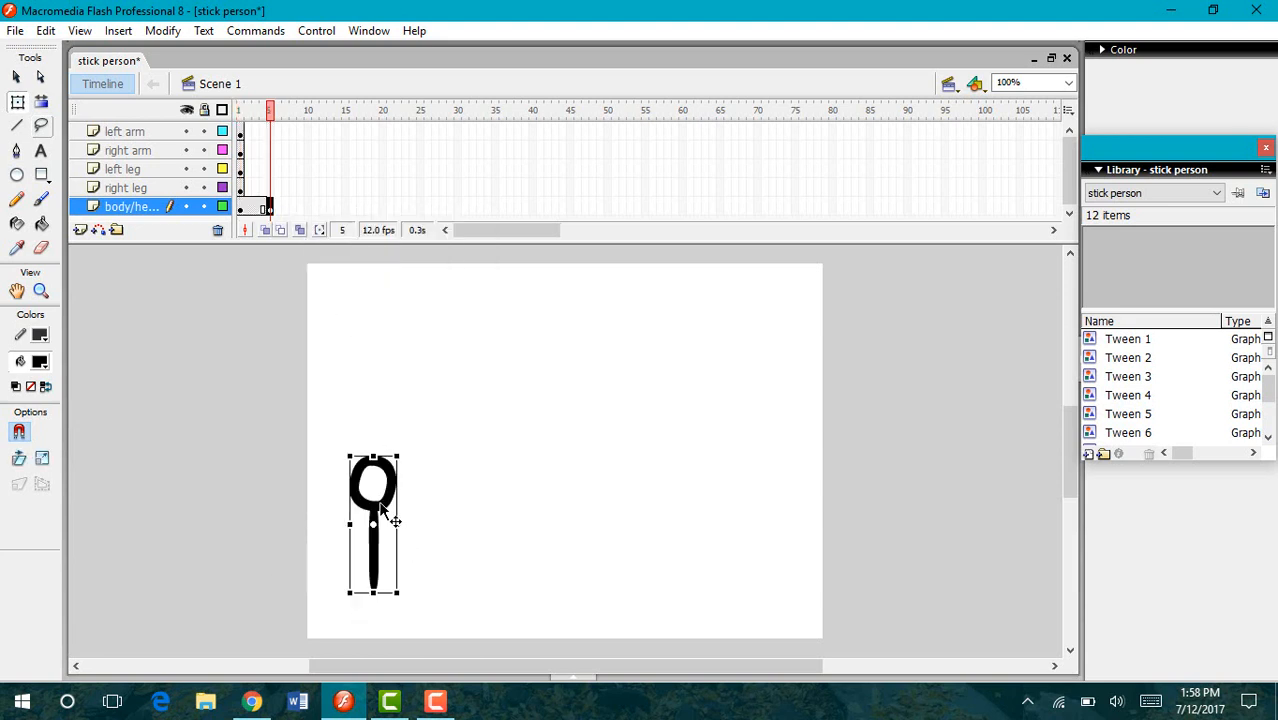
left_click_drag(381, 507, 412, 508)
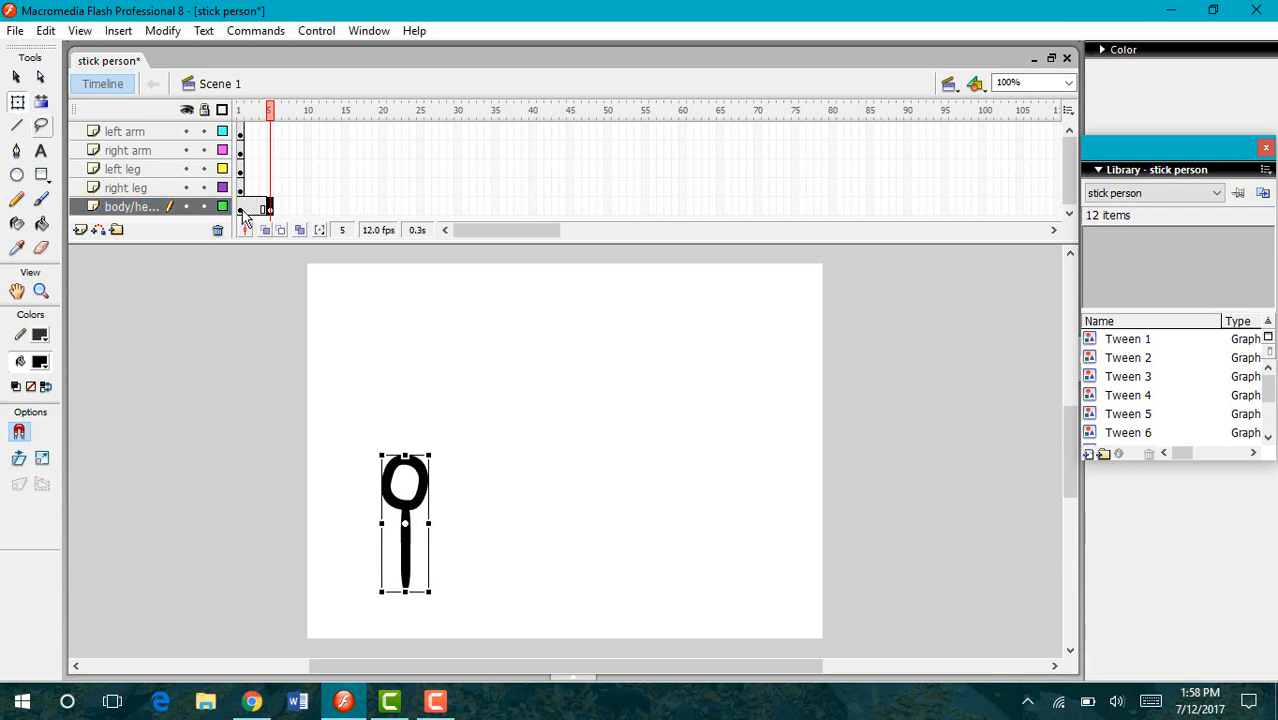
right_click(248, 208)
left_click(264, 223)
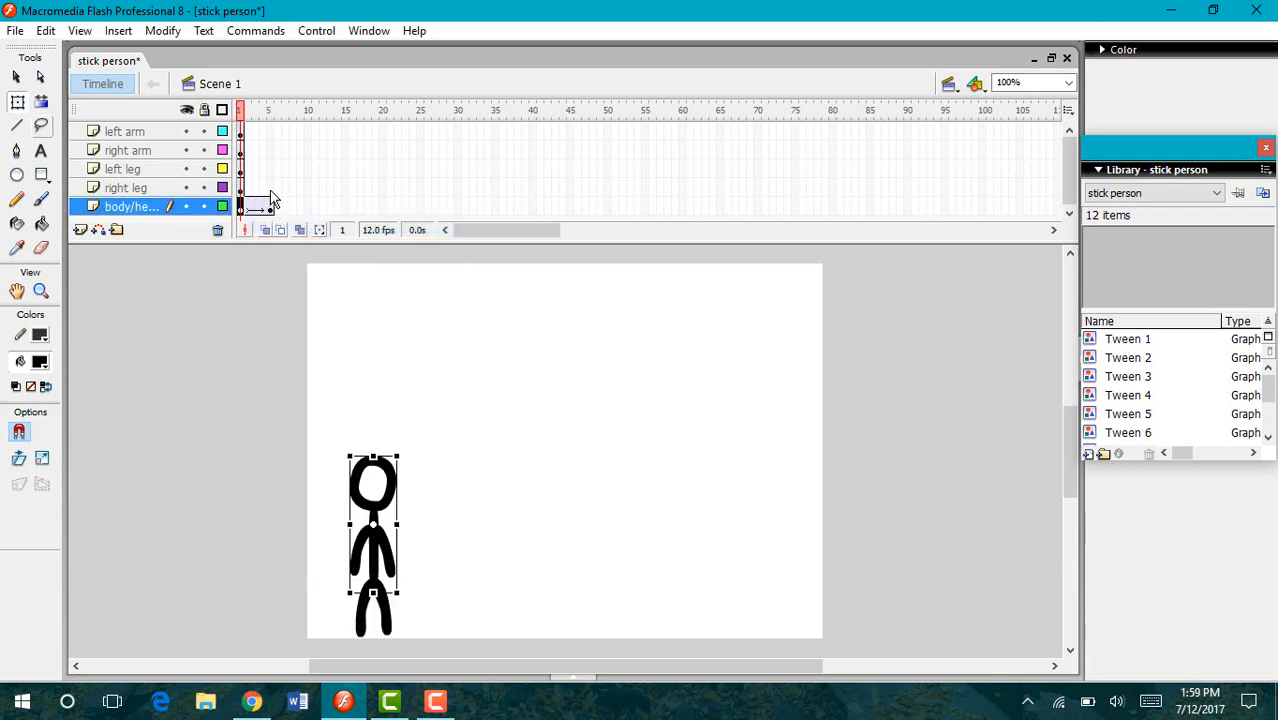
- Insert a keyframe at frame 5 of the right leg layer, placing the leg under the body and rotating its foot backward
left_click(270, 189)
right_click(270, 192)
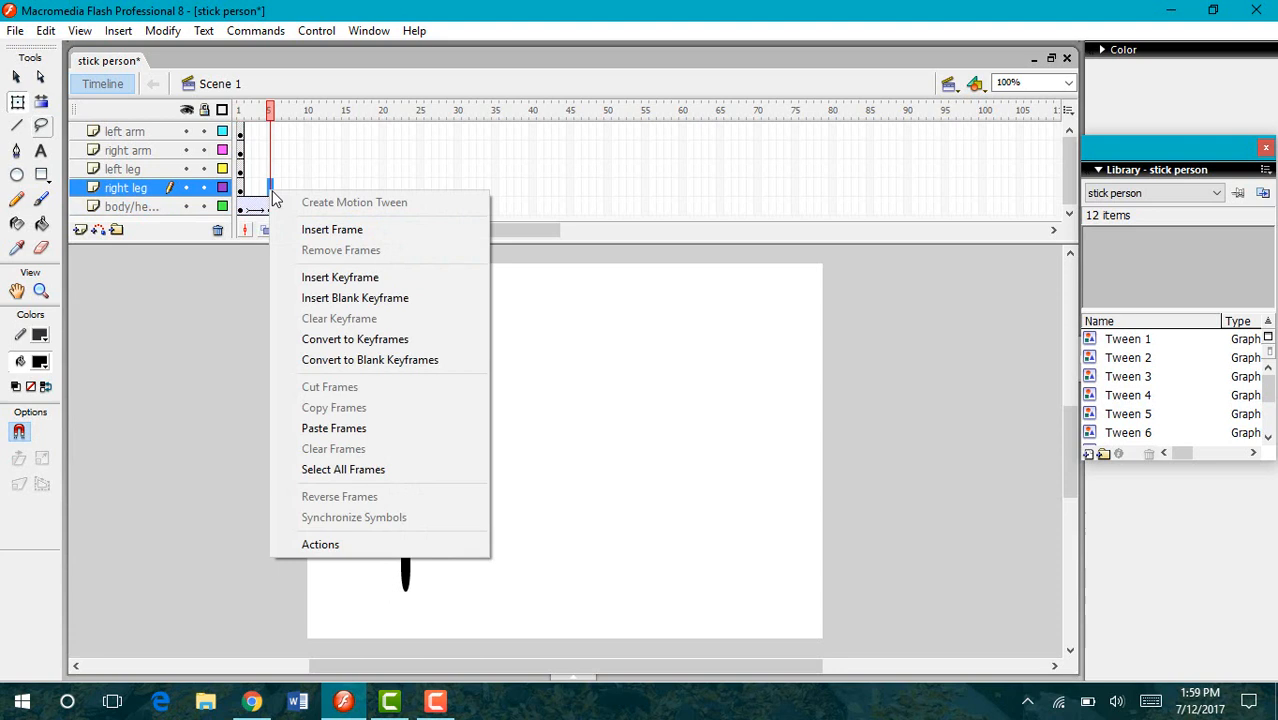
left_click(305, 278)
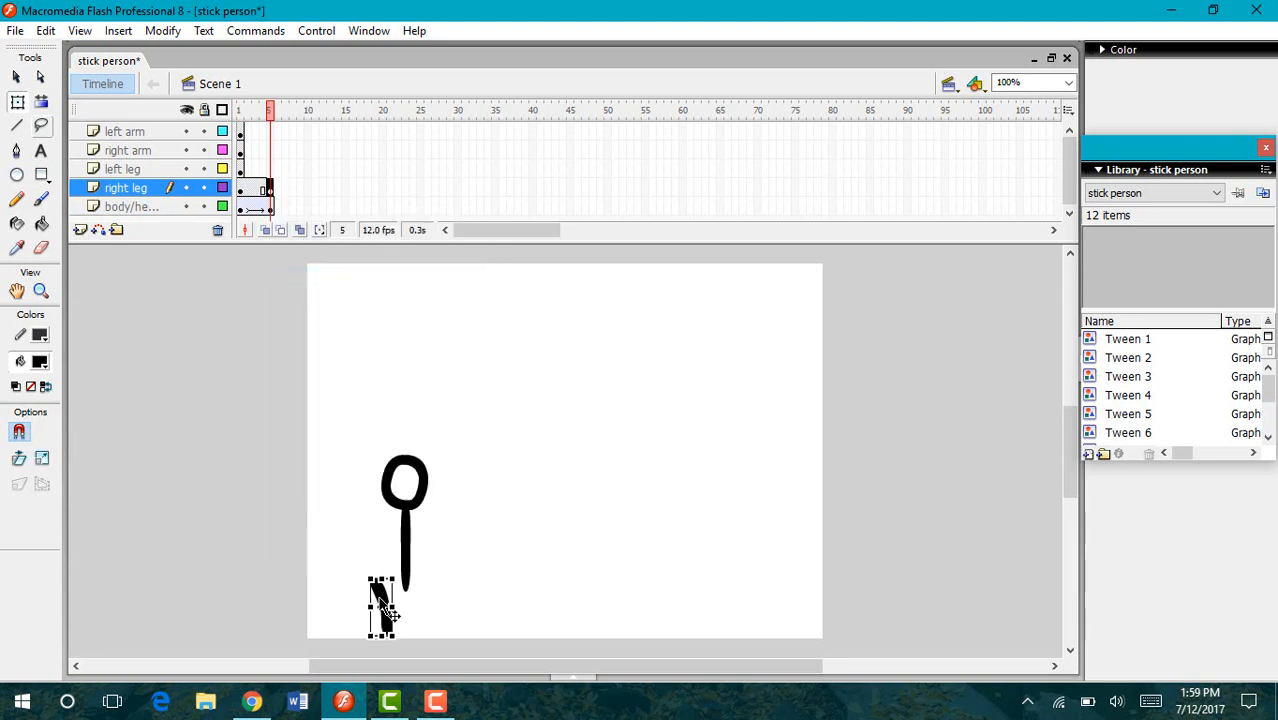
left_click_drag(381, 596, 412, 645)
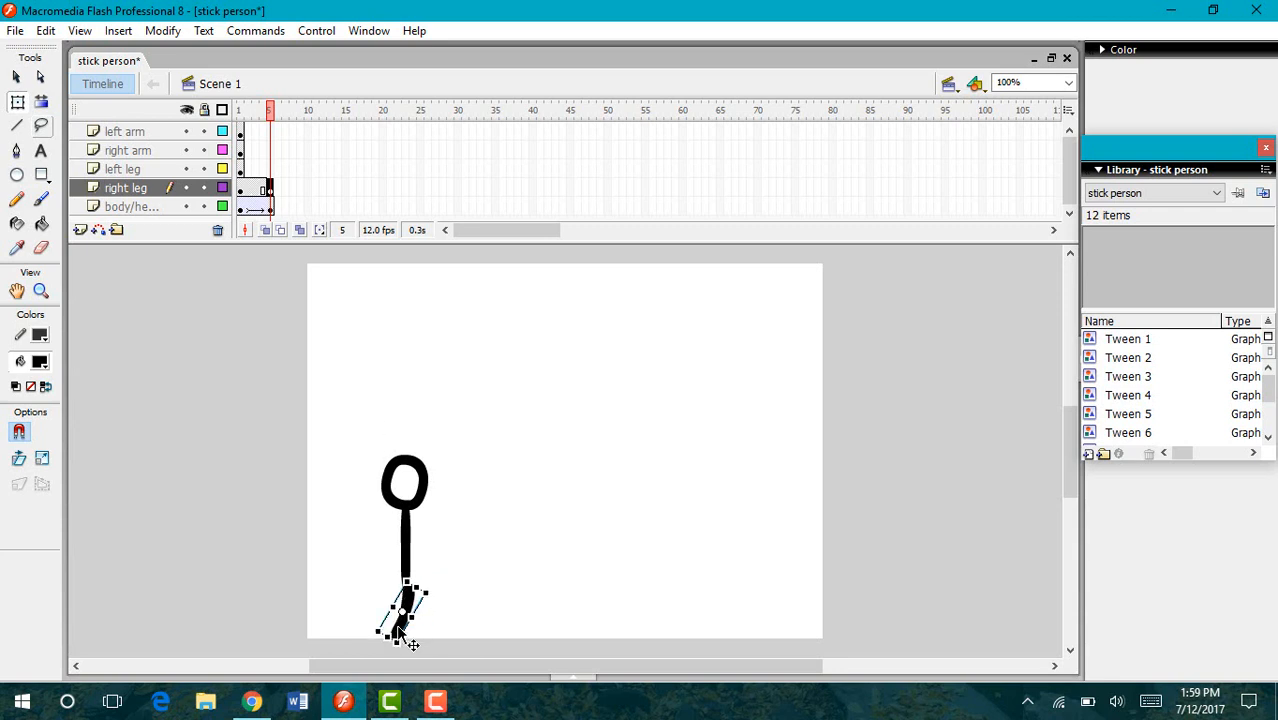
left_click(341, 506)
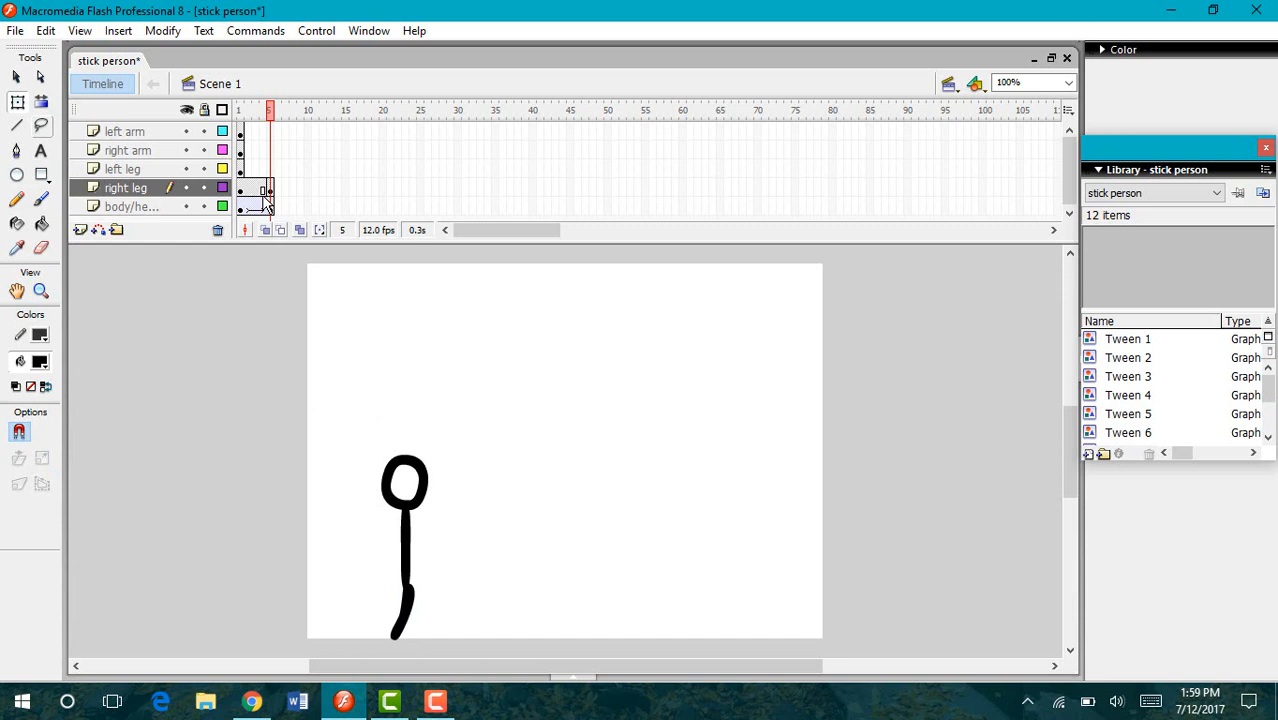
- Create a motion tween on the right leg layer between frames 1 and 5 and scrub through it
left_click(245, 193)
right_click(250, 187)
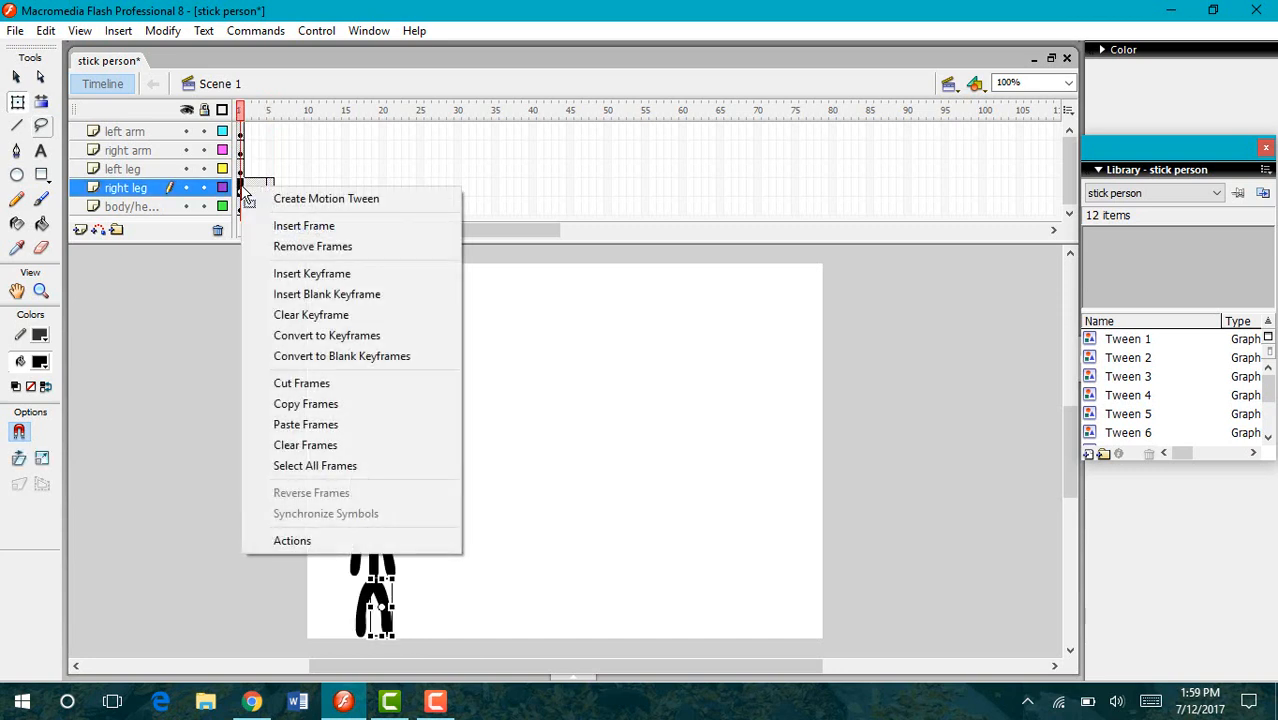
left_click(262, 197)
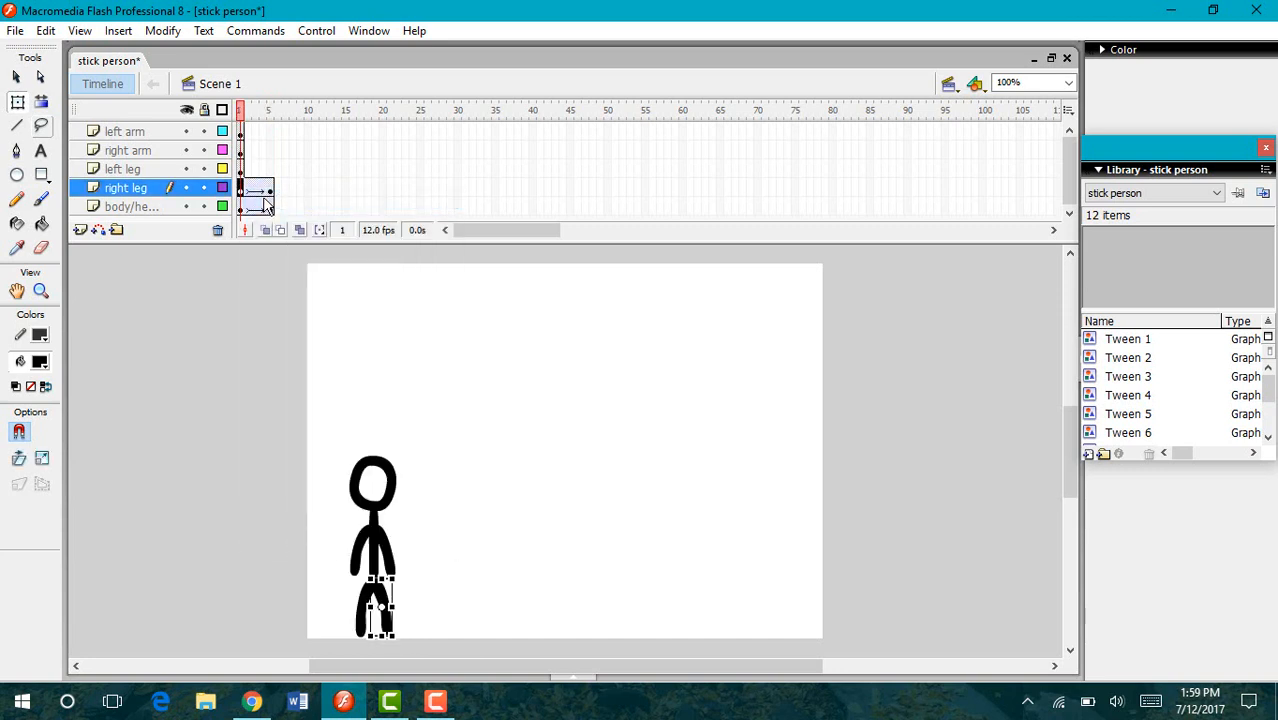
left_click(250, 112)
mouse_move(253, 112)
left_mouse_down()
mouse_move(271, 111)
mouse_move(238, 113)
mouse_move(279, 111)
mouse_move(240, 112)
left_mouse_up()
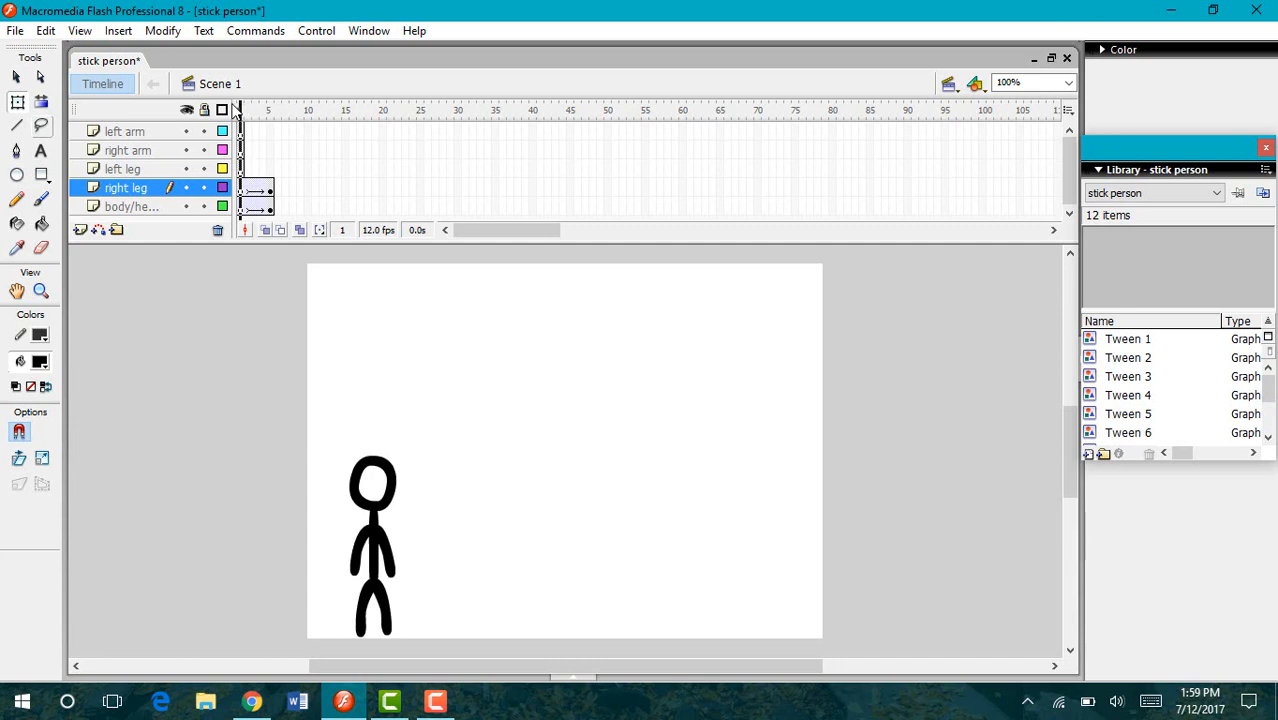
- Insert a keyframe at frame 5 of the left leg layer, placing the leg under the body and rotating its foot forward
left_click(265, 170)
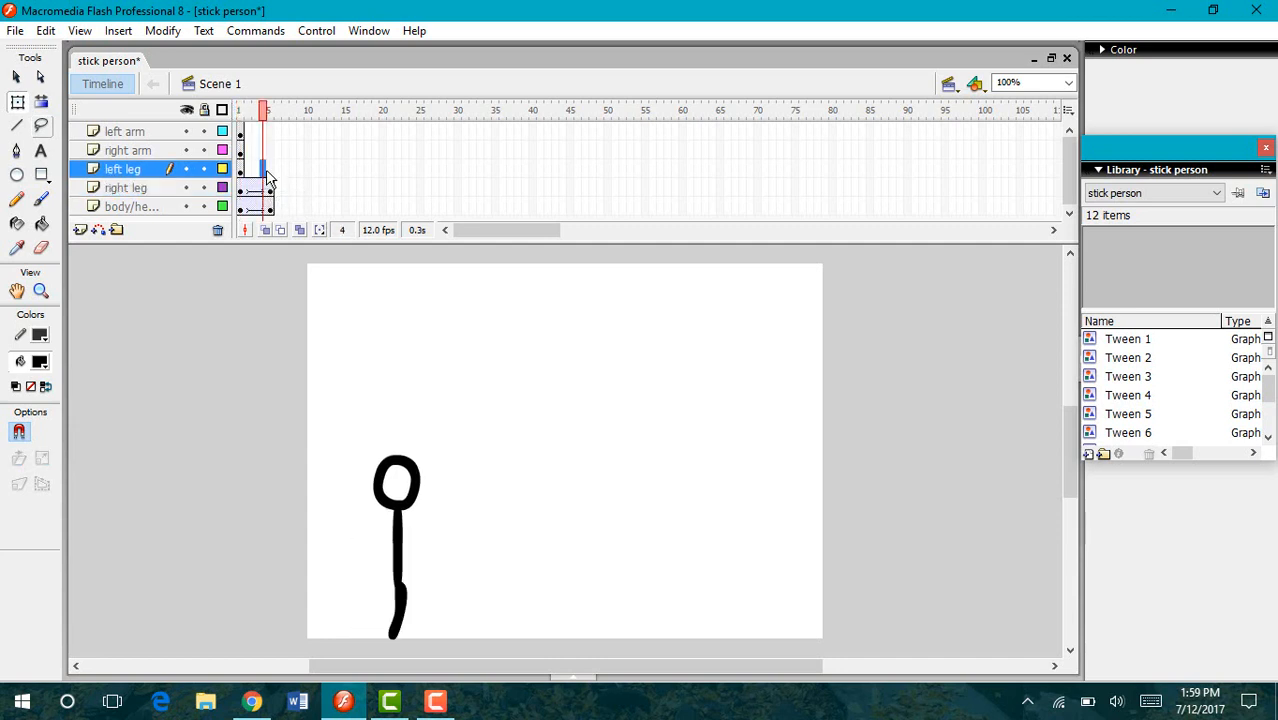
left_click(270, 171)
right_click(271, 172)
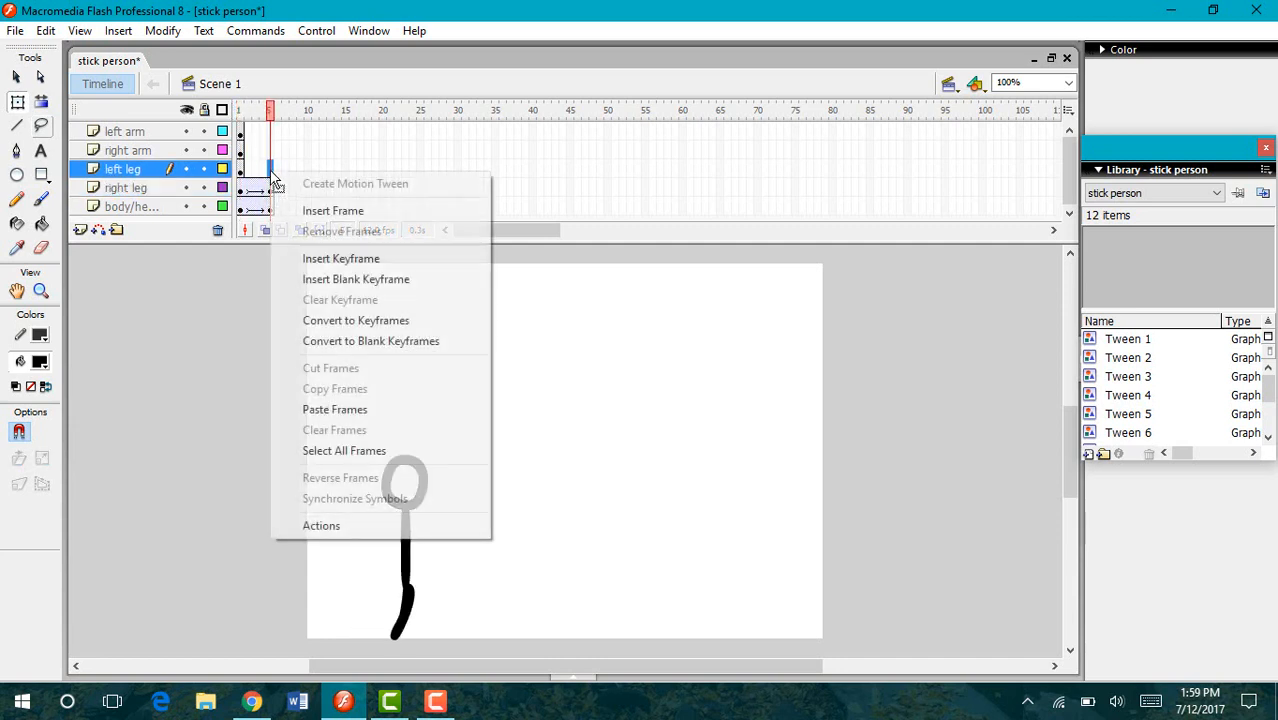
left_click(340, 258)
left_click_drag(377, 620, 431, 645)
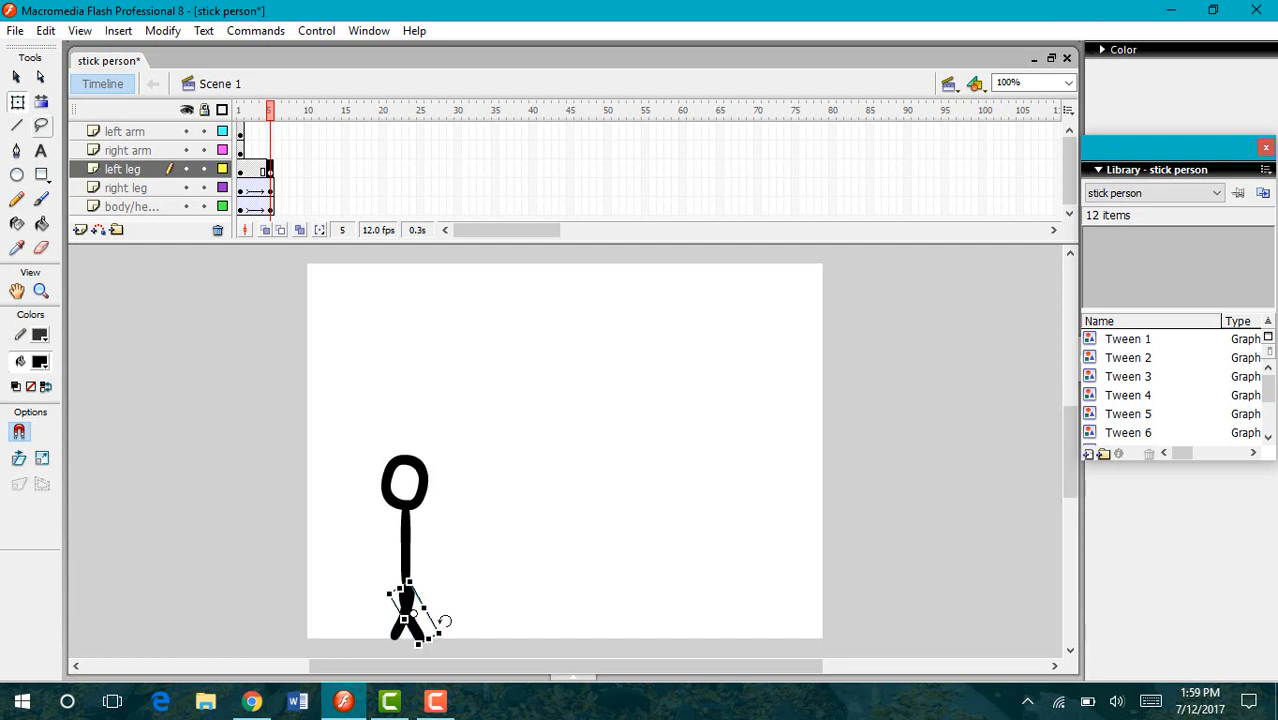
left_click(453, 598)
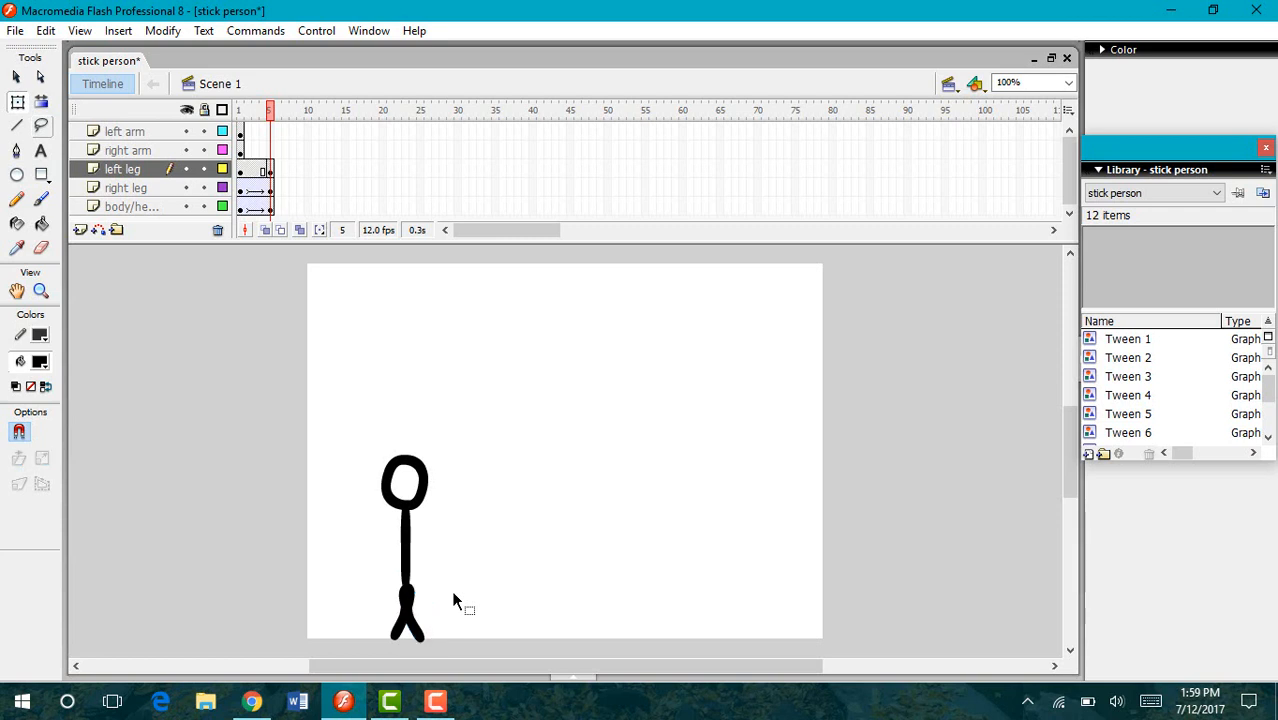
- Create a motion tween on the left leg layer between frames 1 and 5
left_click(241, 173)
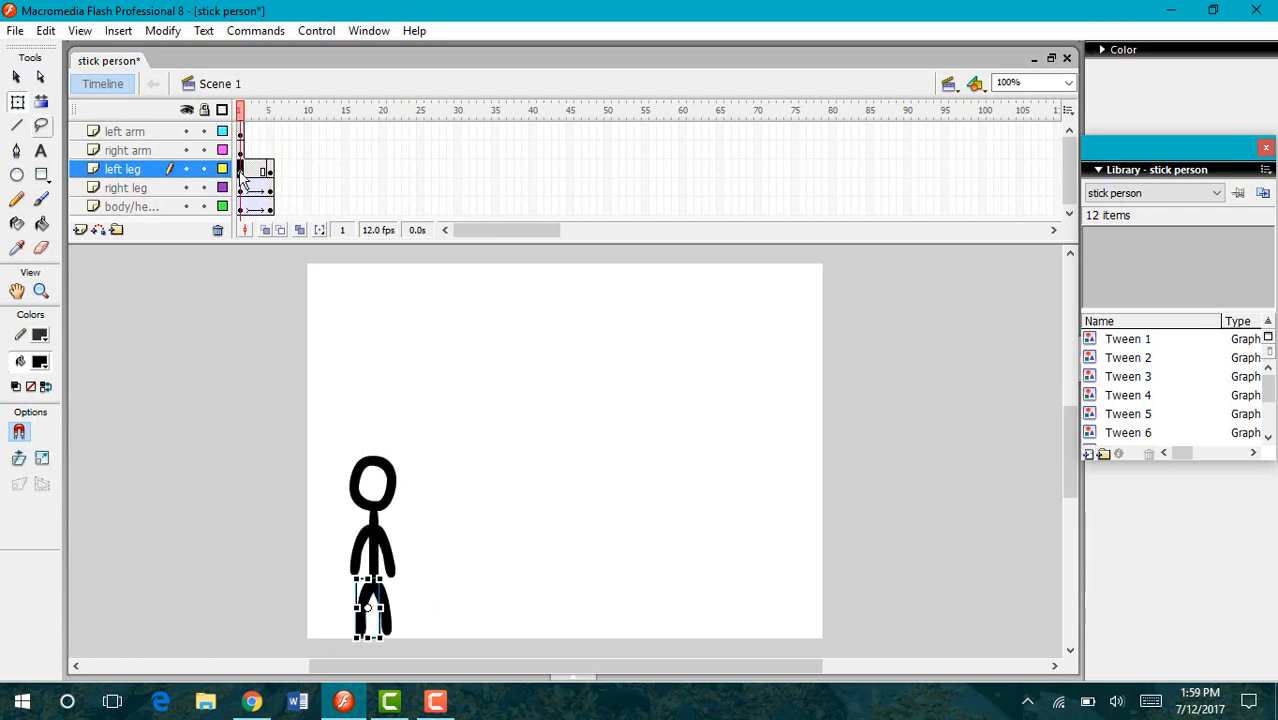
right_click(241, 173)
left_click(287, 186)
- Animate the right arm layer with a motion tween from frame 1 to a frame 5 keyframe where the arm rejoins the body
left_click(270, 150)
right_click(270, 153)
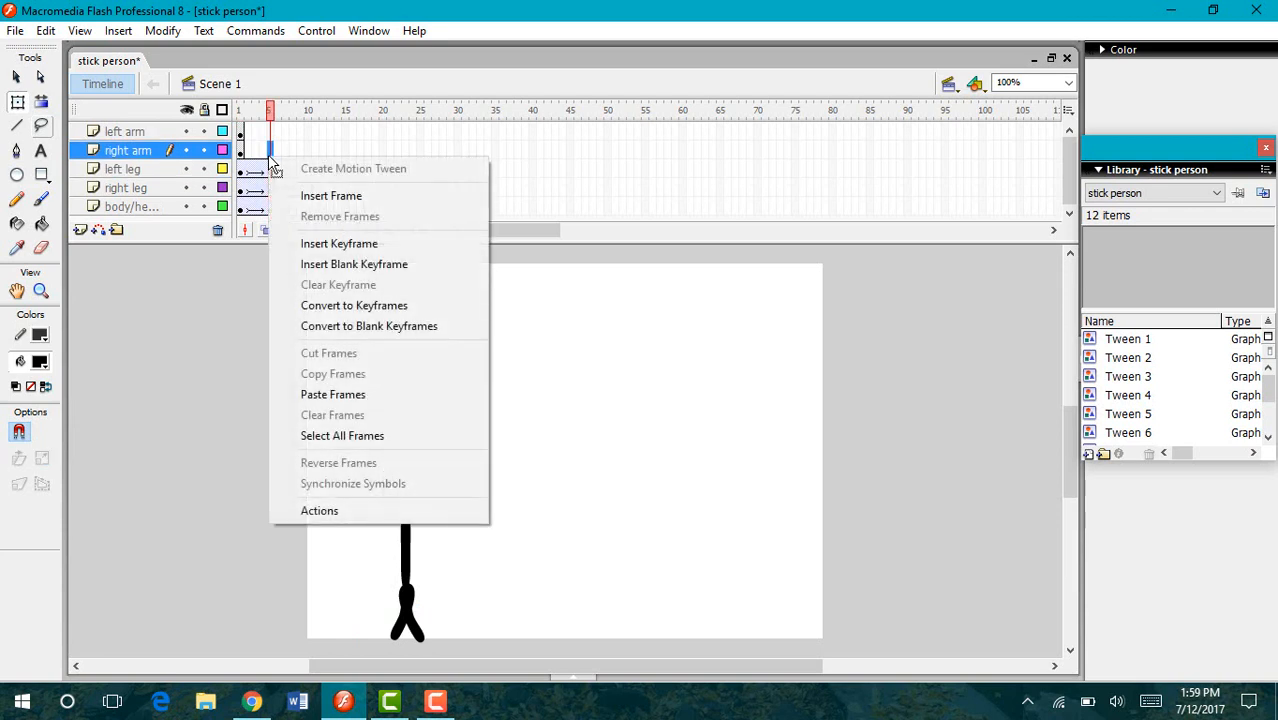
left_click(333, 245)
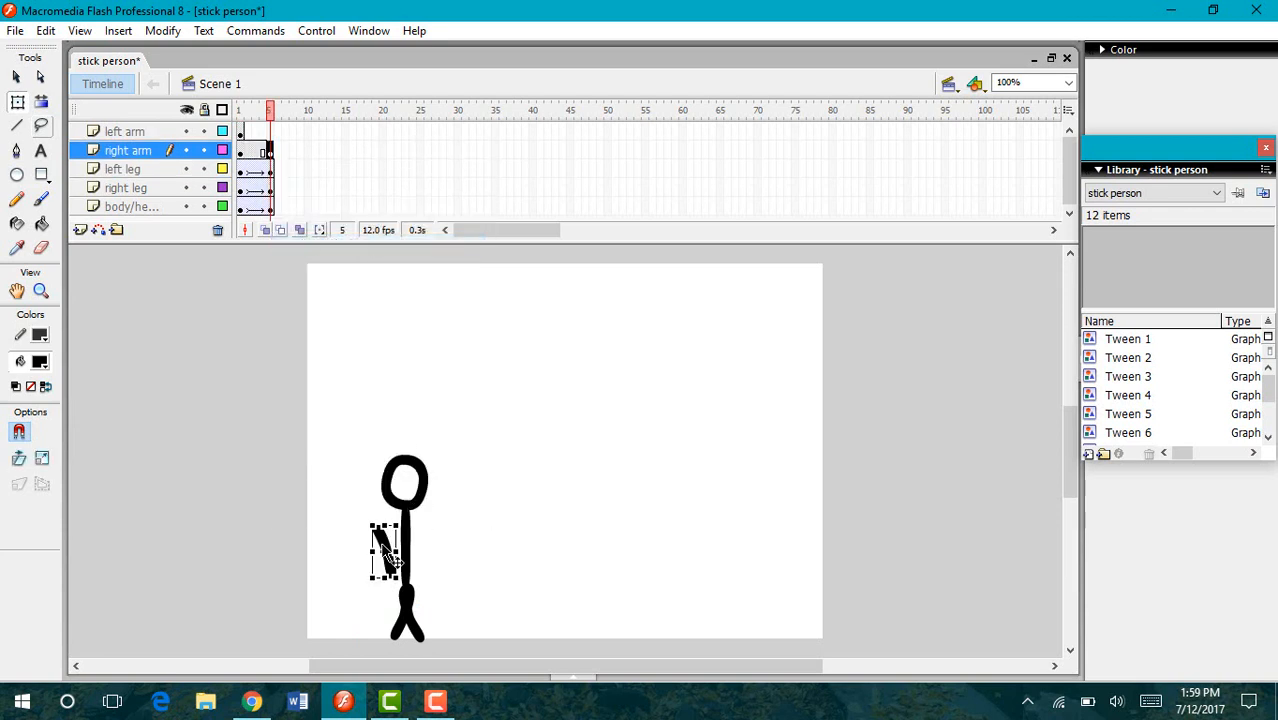
left_click_drag(401, 531, 416, 544)
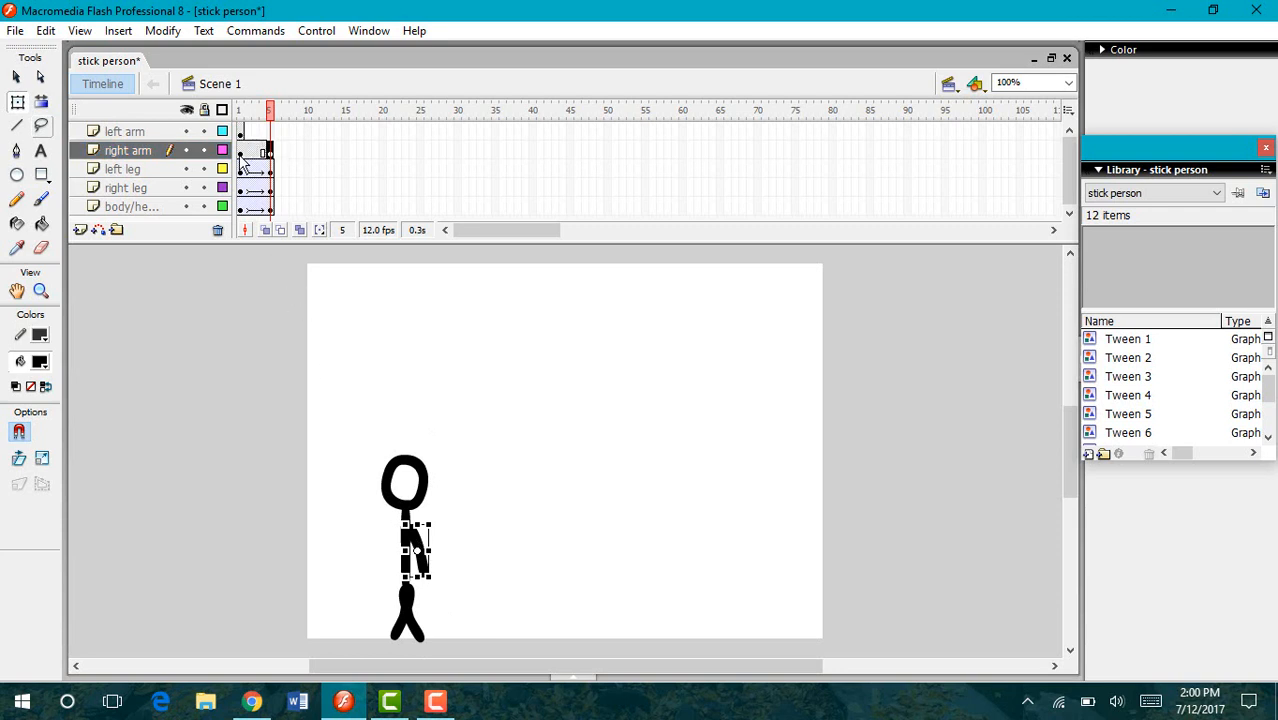
right_click(241, 160)
left_click(258, 166)
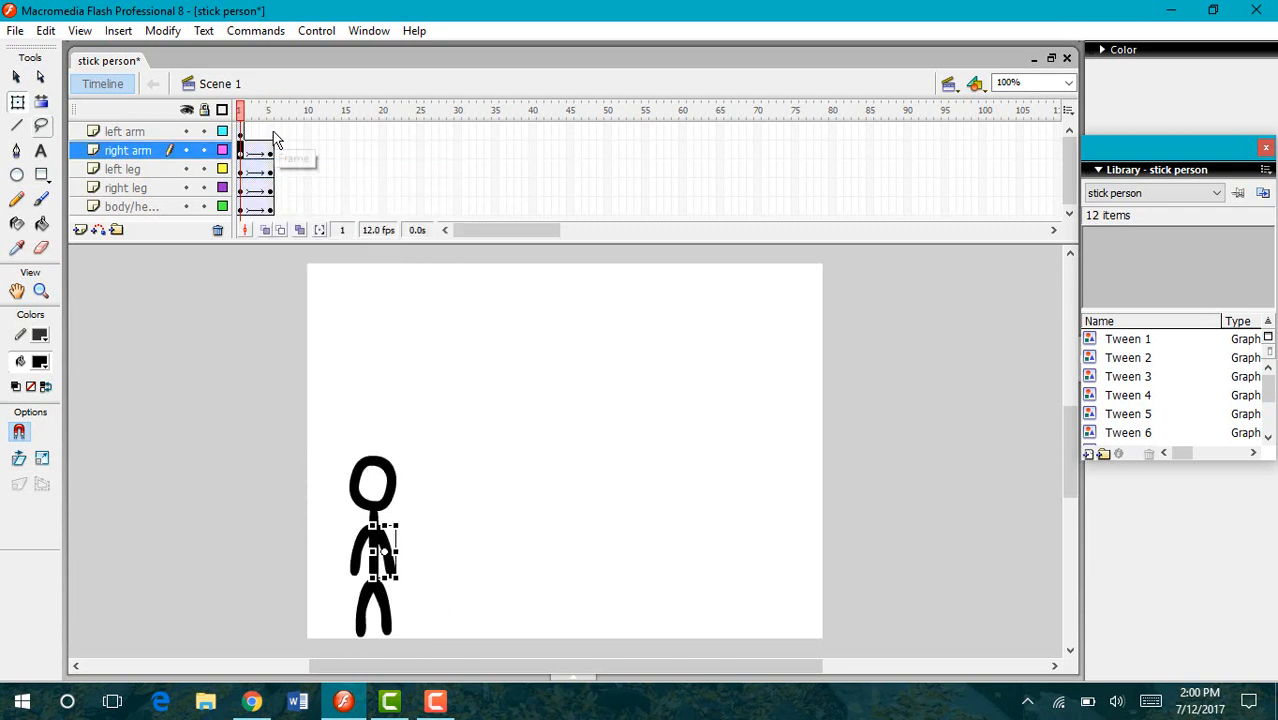
- Insert a keyframe at frame 5 of the left arm layer and move the arm to the body's shoulder
right_click(272, 133)
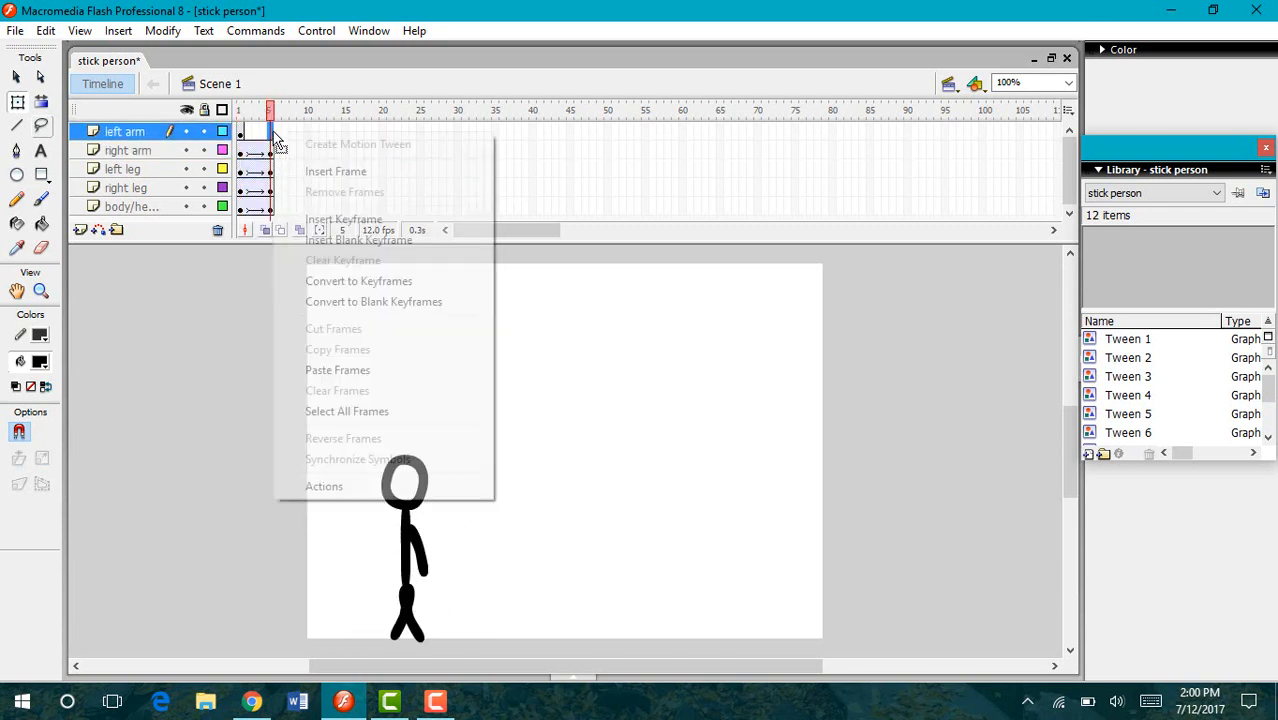
left_click(327, 229)
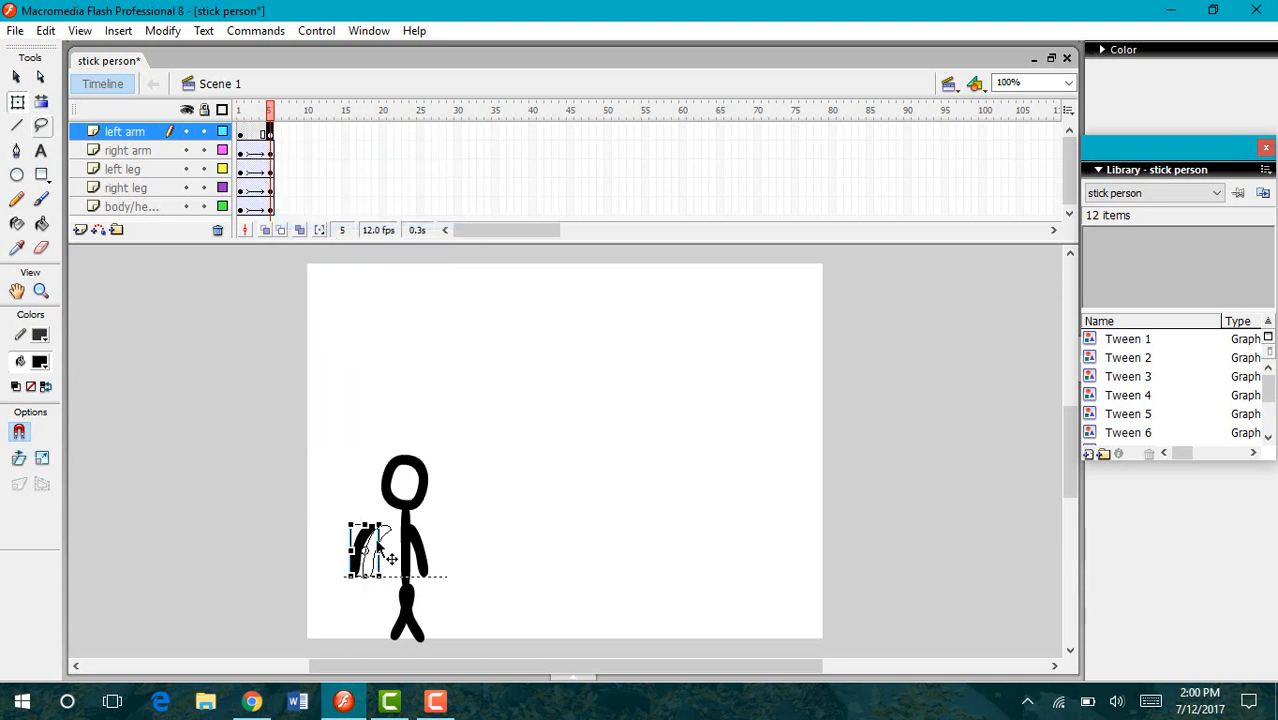
left_click_drag(392, 558, 422, 556)
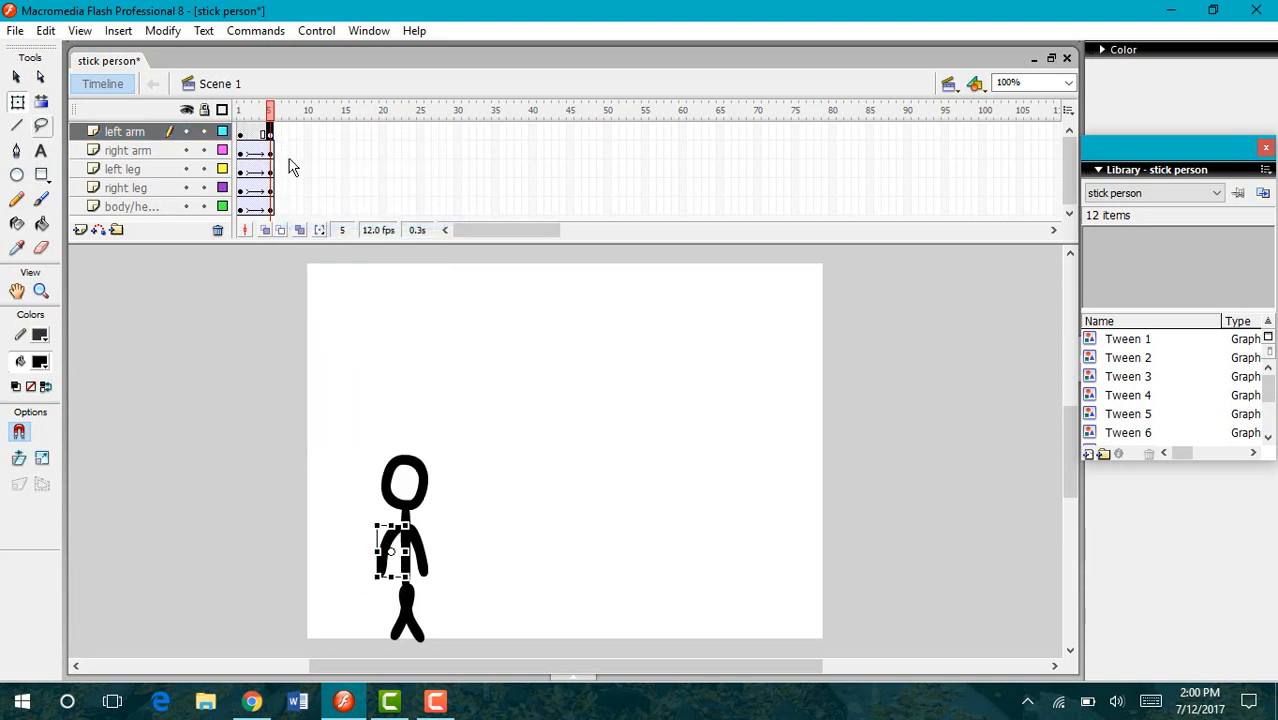
- Create a motion tween on the left arm layer between frames 1 and 5 and preview the movement frame by frame
left_click(242, 136)
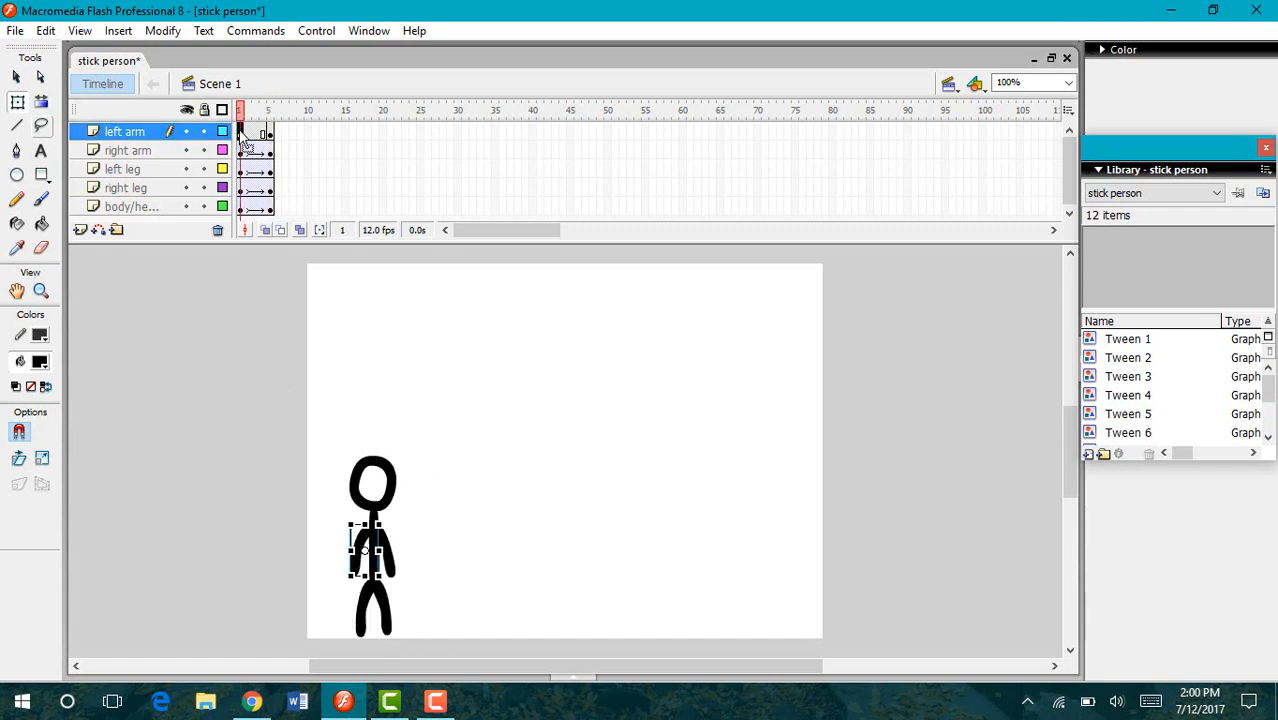
right_click(241, 133)
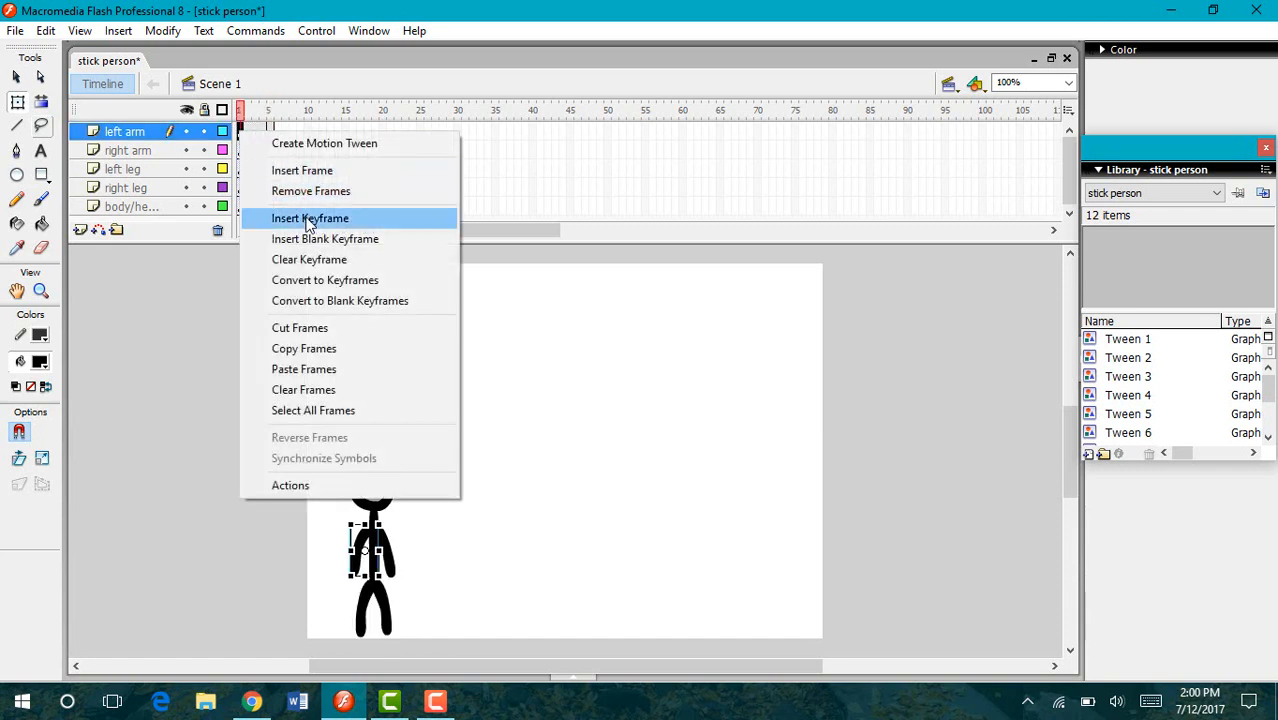
left_click(311, 143)
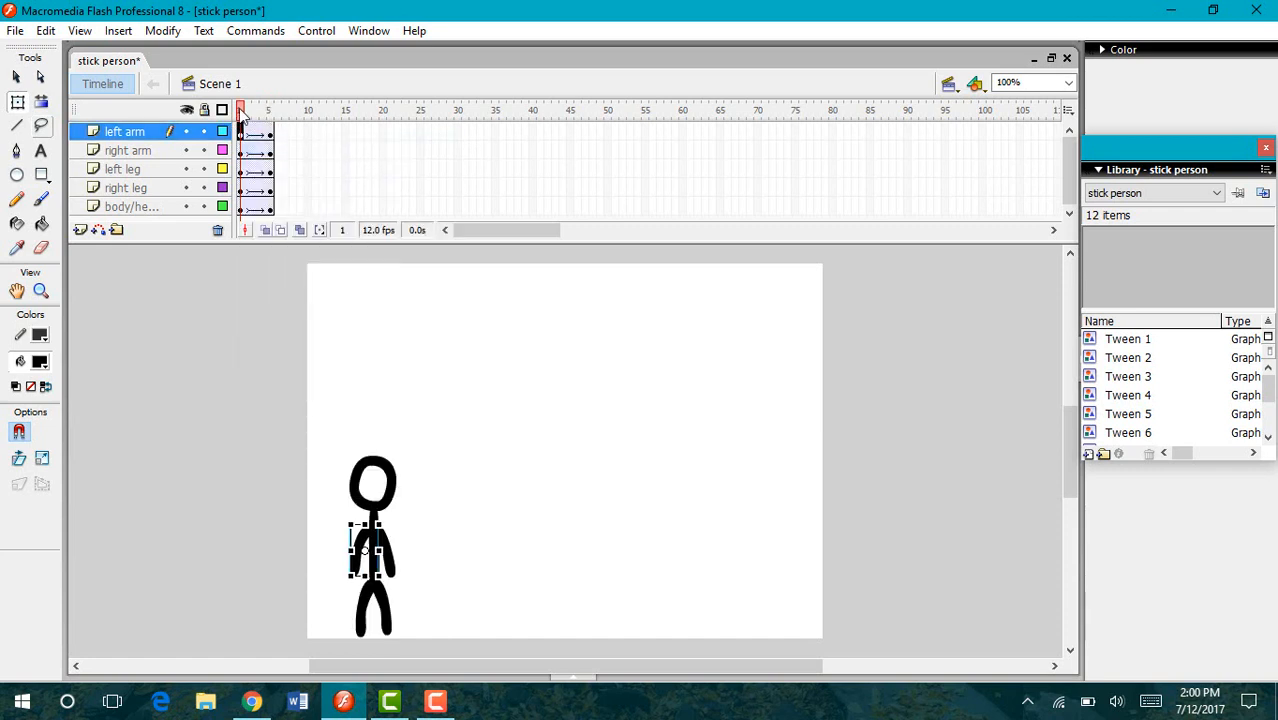
left_click(248, 111)
left_click(256, 112)
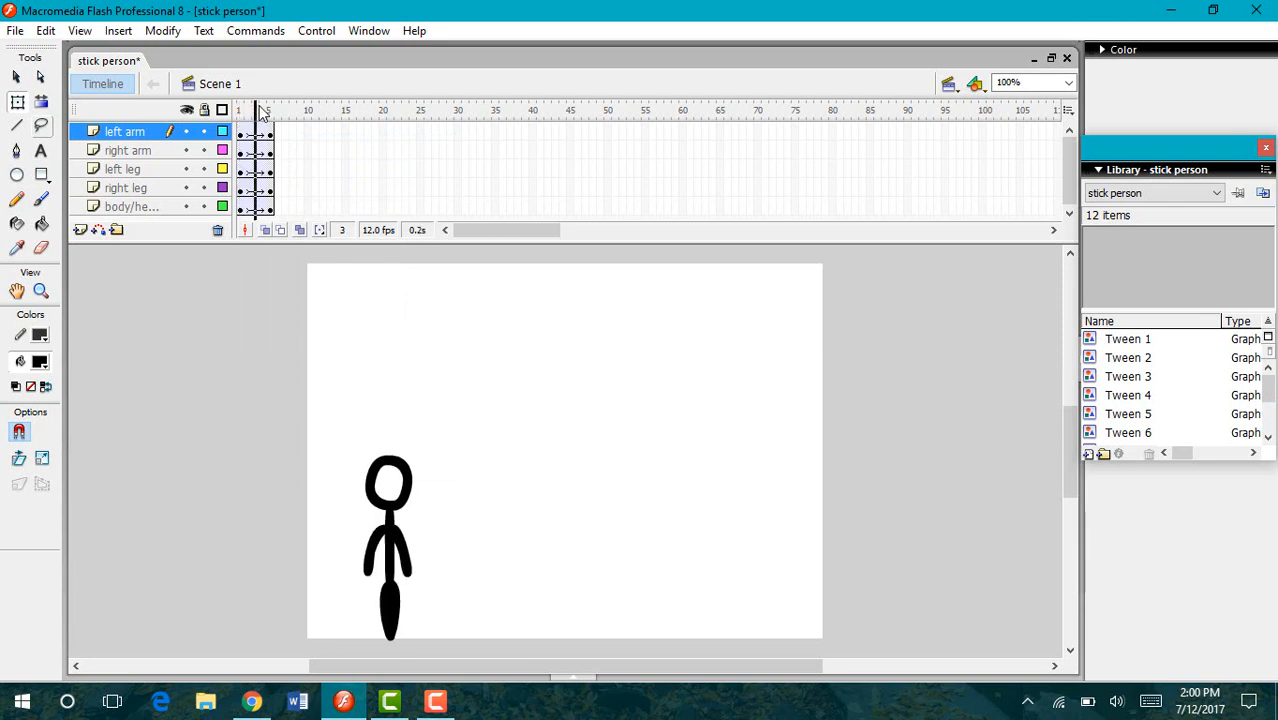
left_click(264, 111)
left_click(271, 111)
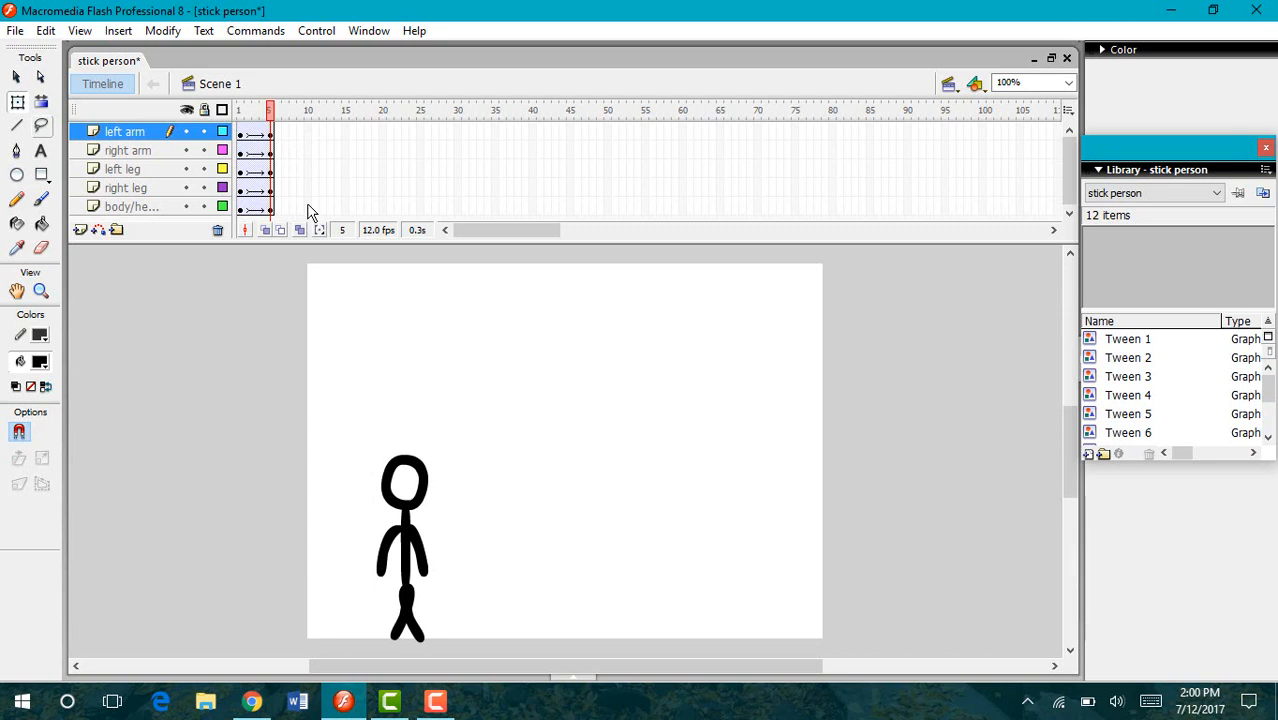
- Insert a keyframe at frame 10 of the body and head layer and move the body further right
right_click(307, 207)
left_click(388, 291)
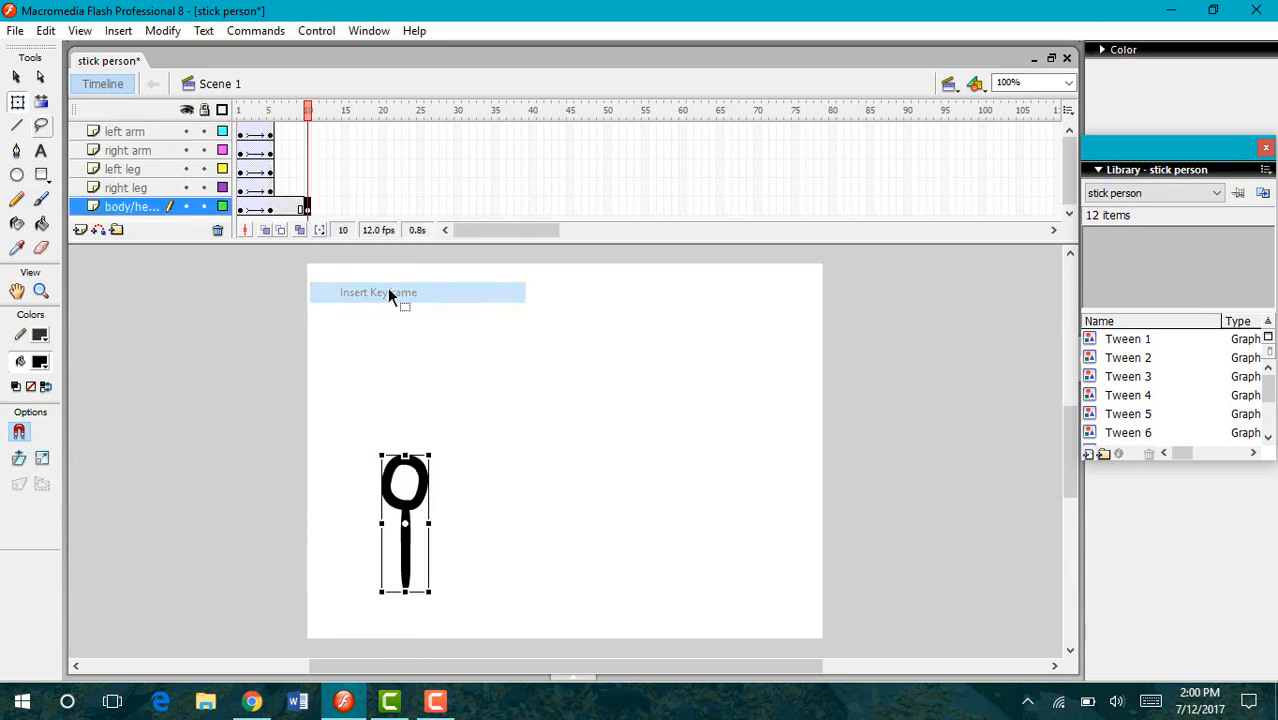
left_click_drag(421, 512, 464, 503)
- Create a motion tween on the body and head layer between frames 5 and 10
left_click(308, 188)
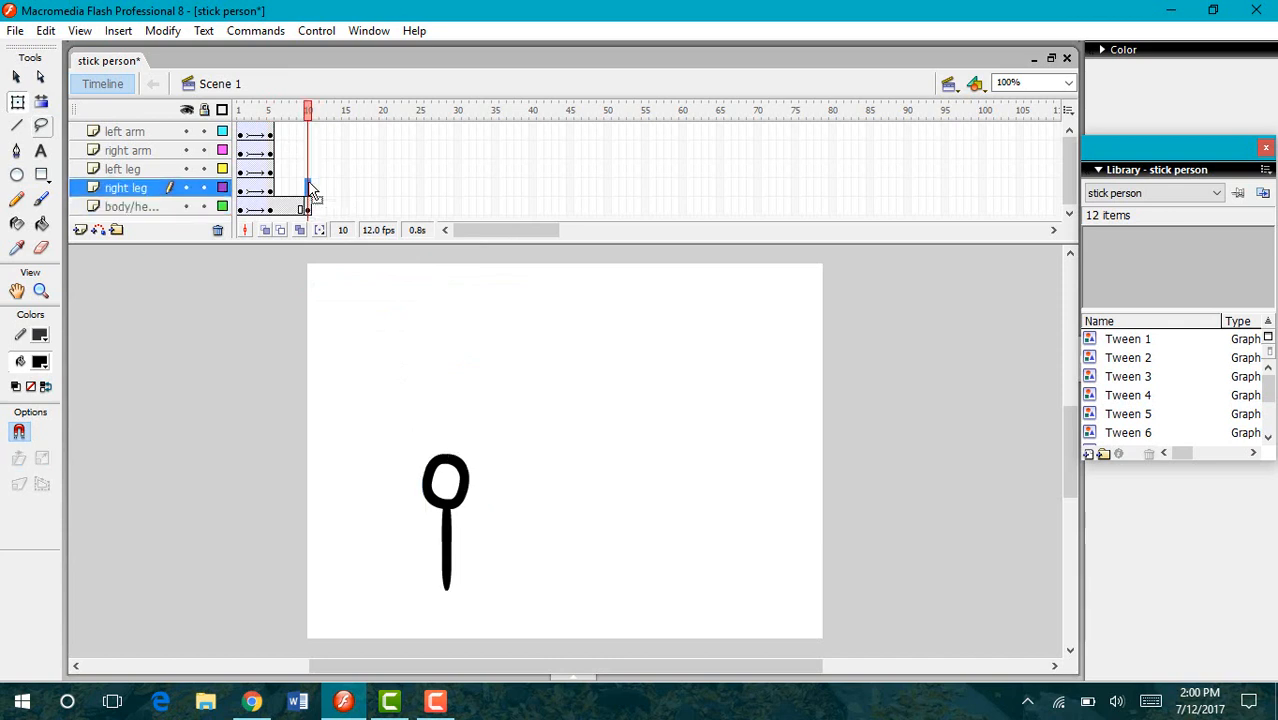
right_click(308, 186)
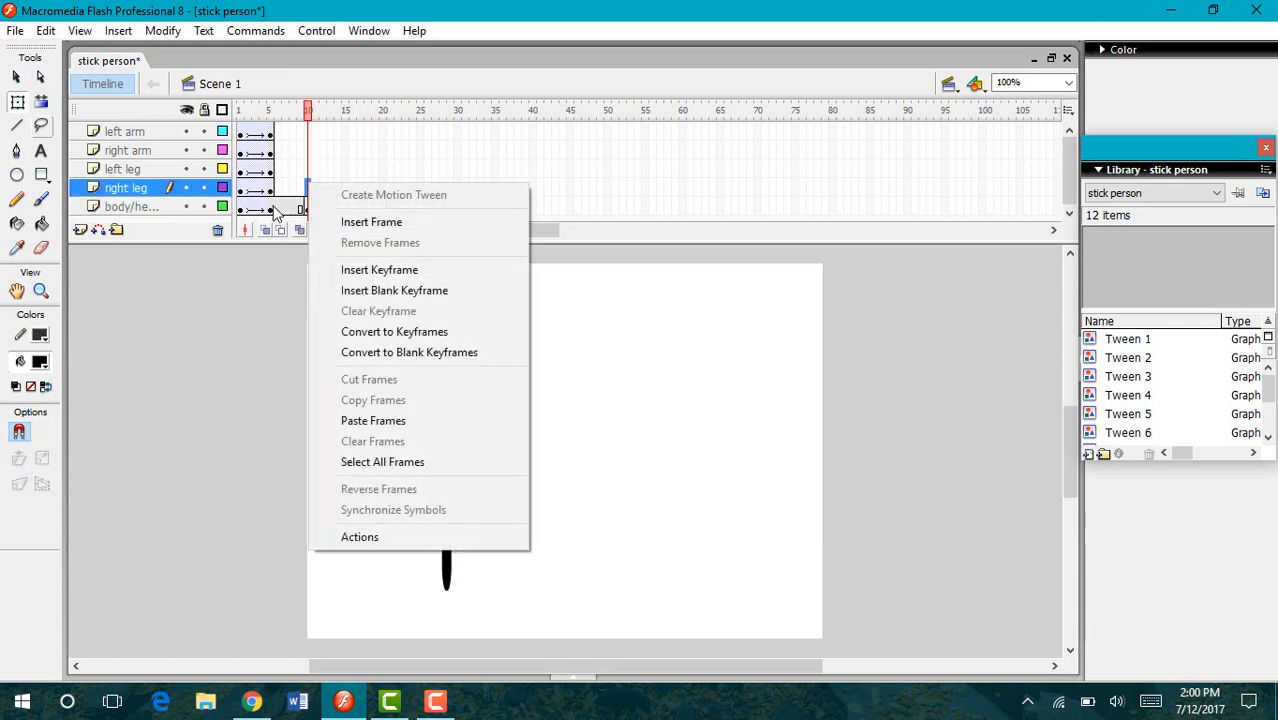
left_click(285, 206)
right_click(285, 207)
left_click(300, 214)
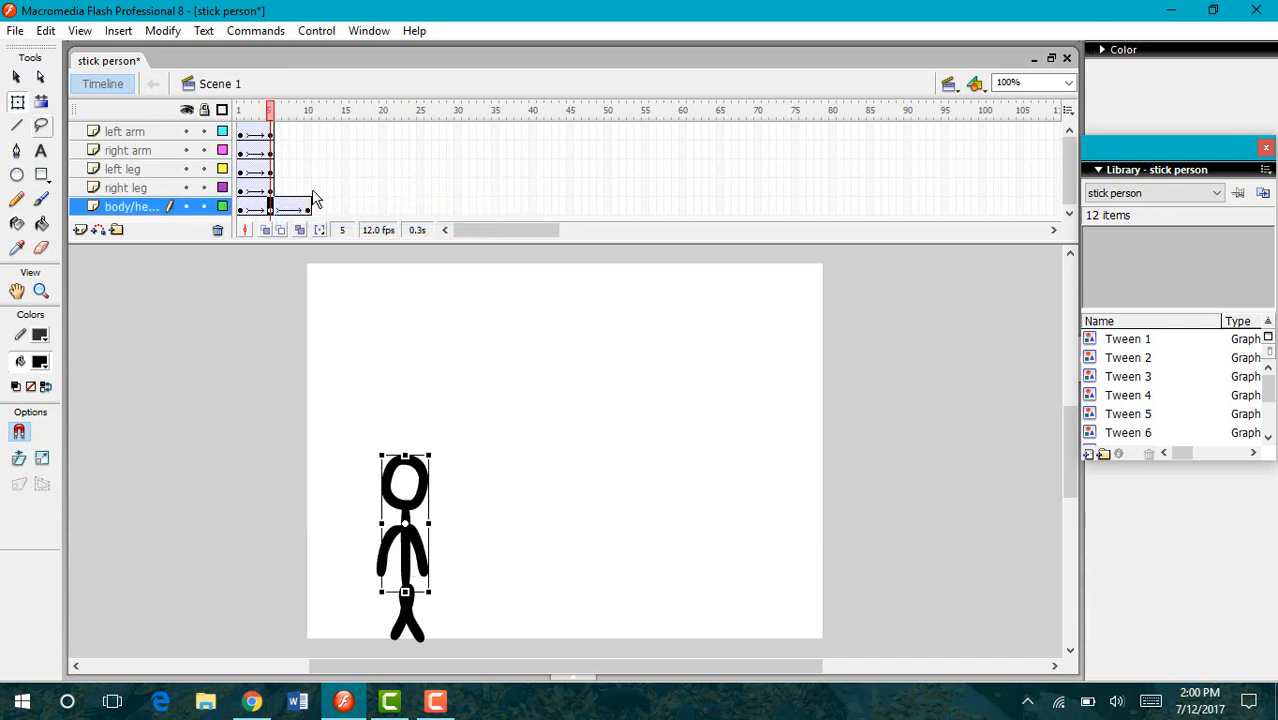
- Insert a keyframe at frame 10 of the right leg layer, attaching the leg to the body and rotating its foot further backward
left_click(309, 205)
right_click(311, 186)
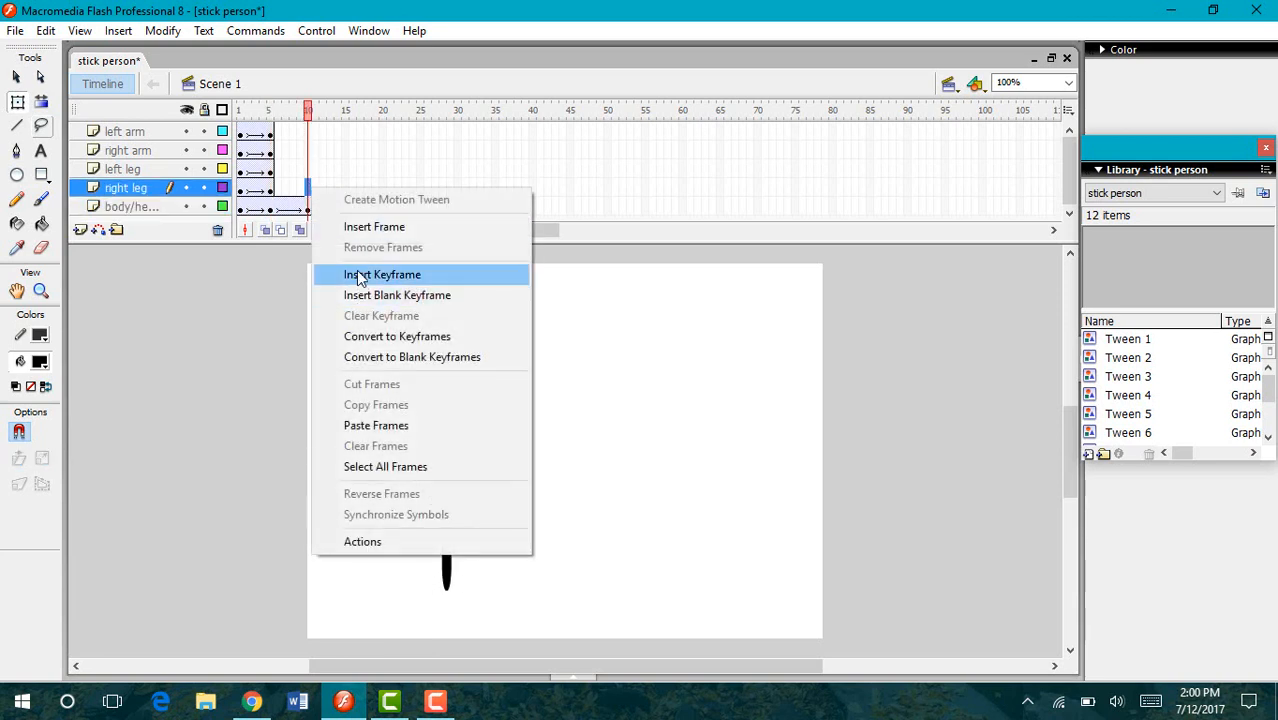
left_click(360, 275)
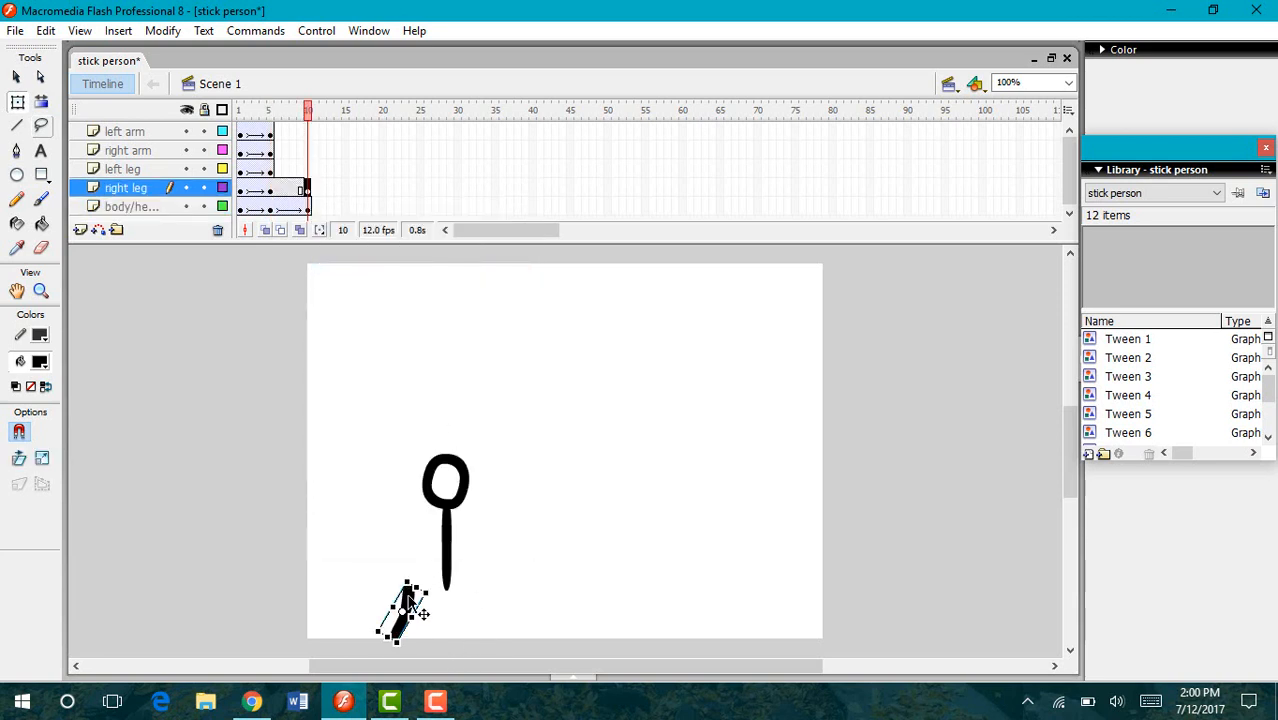
left_click_drag(408, 600, 451, 646)
left_click(454, 648)
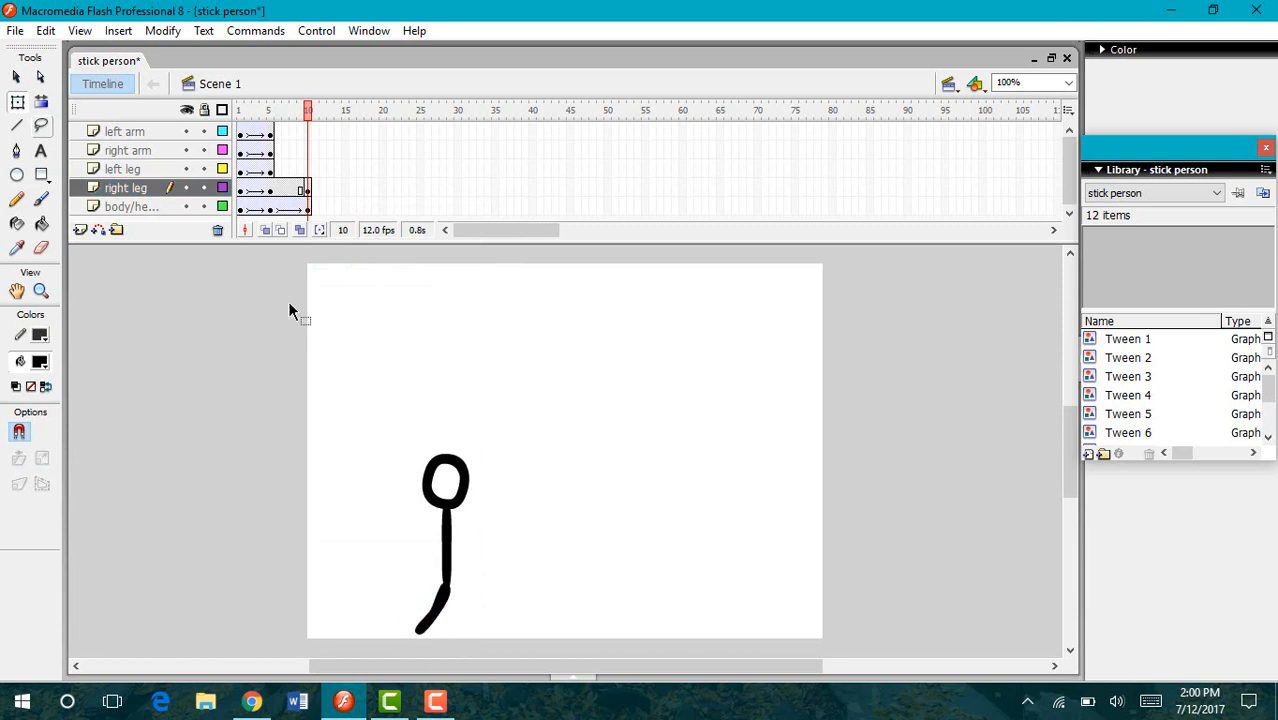
- Create a motion tween on the right leg layer between frames 5 and 10
left_click(271, 189)
right_click(275, 191)
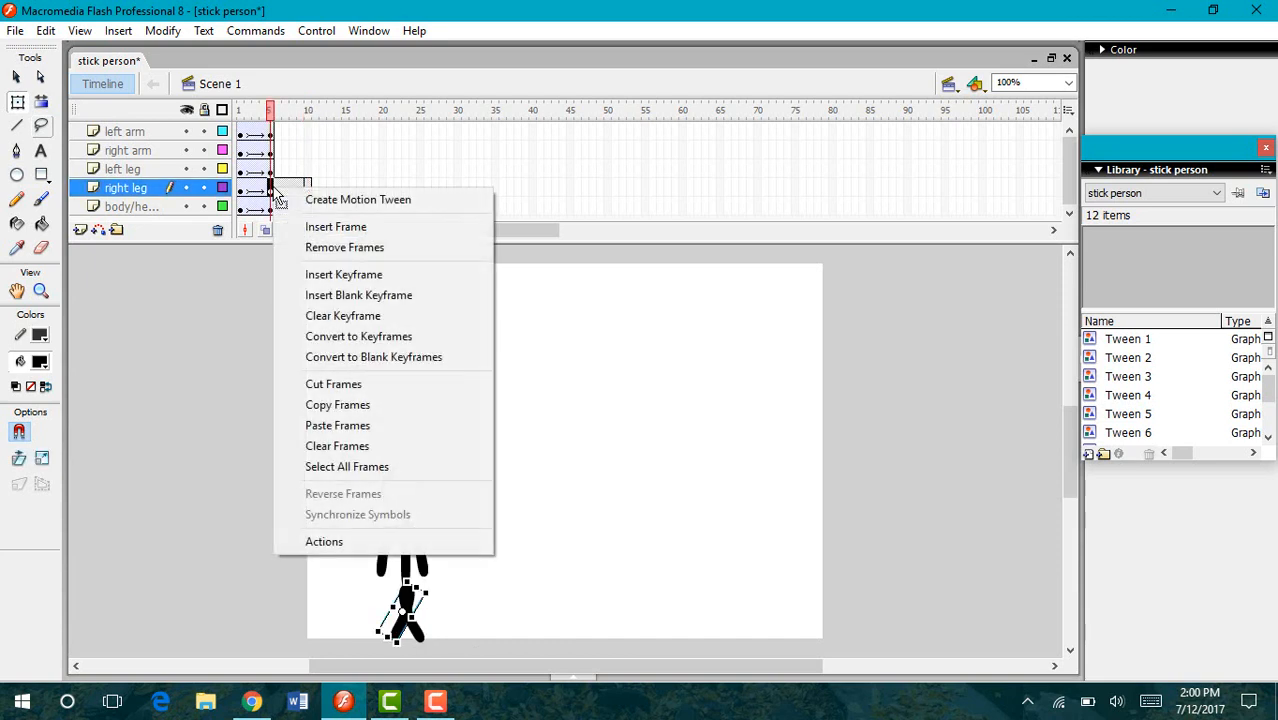
left_click(290, 199)
- Insert a frame 10 keyframe on the left leg layer with the leg attached to the body and angled forward, and motion tween it from frame 5
left_click(308, 171)
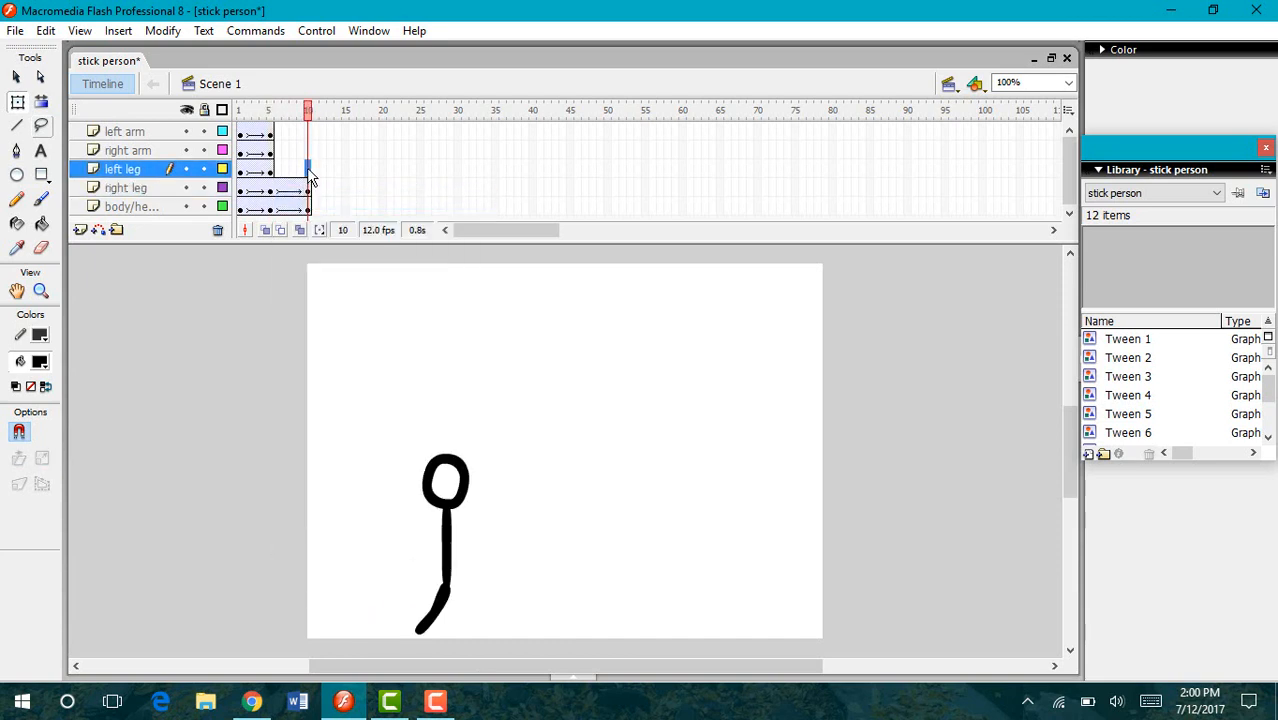
right_click(309, 171)
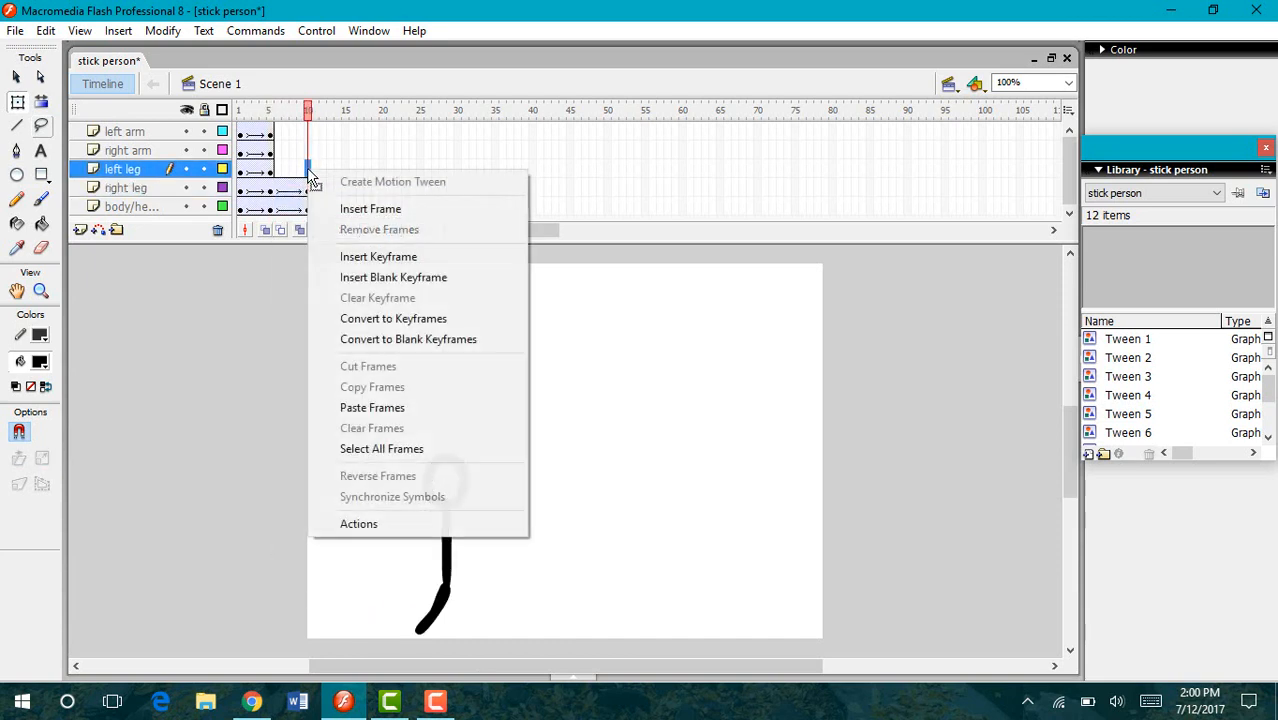
left_click(358, 262)
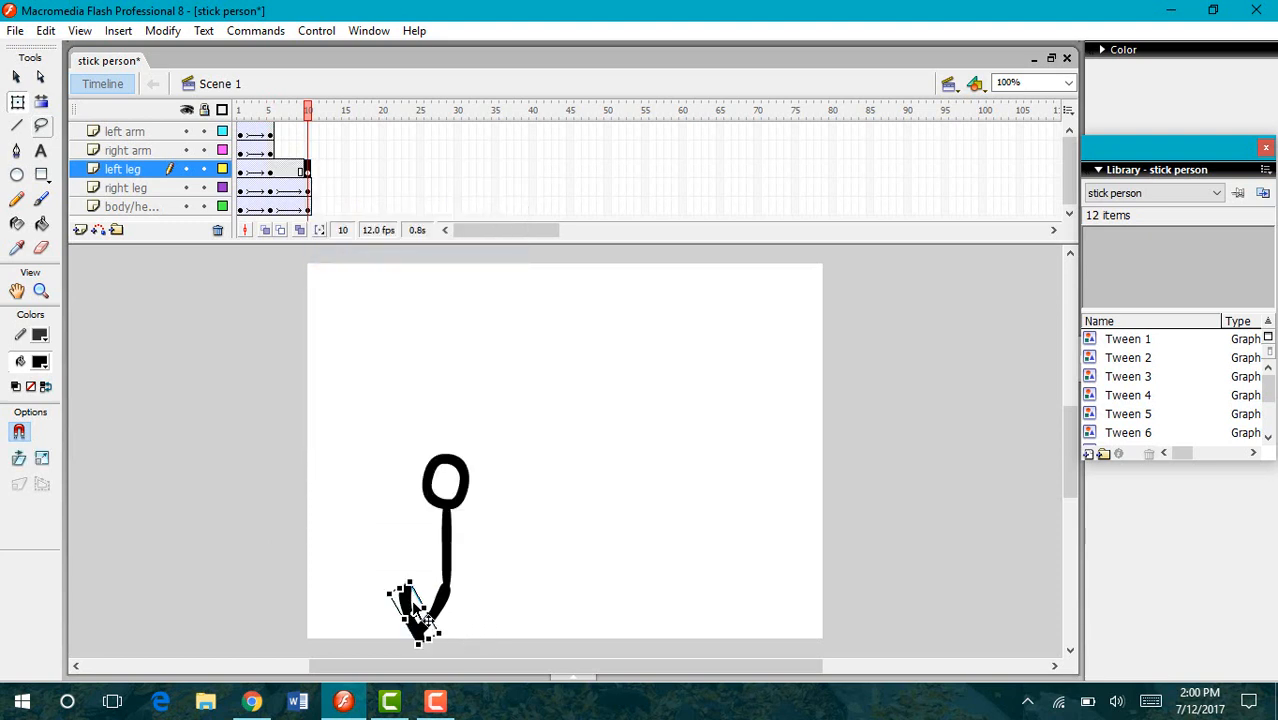
left_click_drag(413, 605, 496, 627)
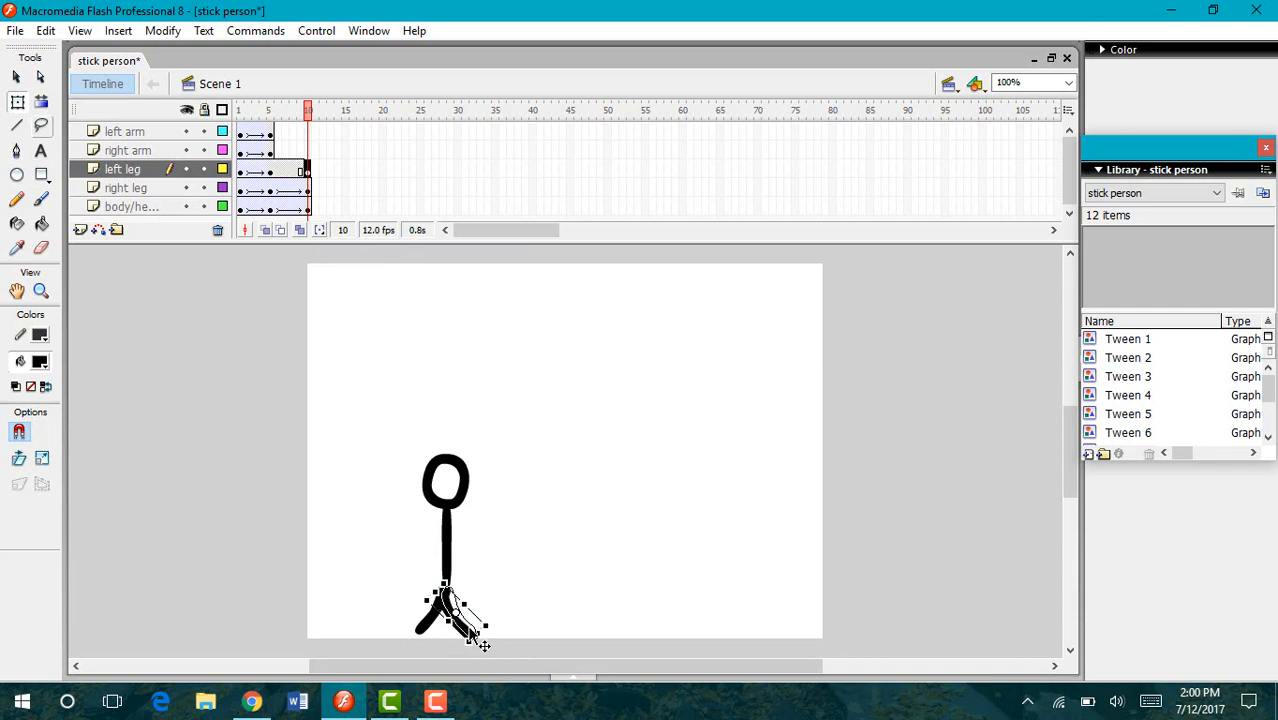
left_click(505, 600)
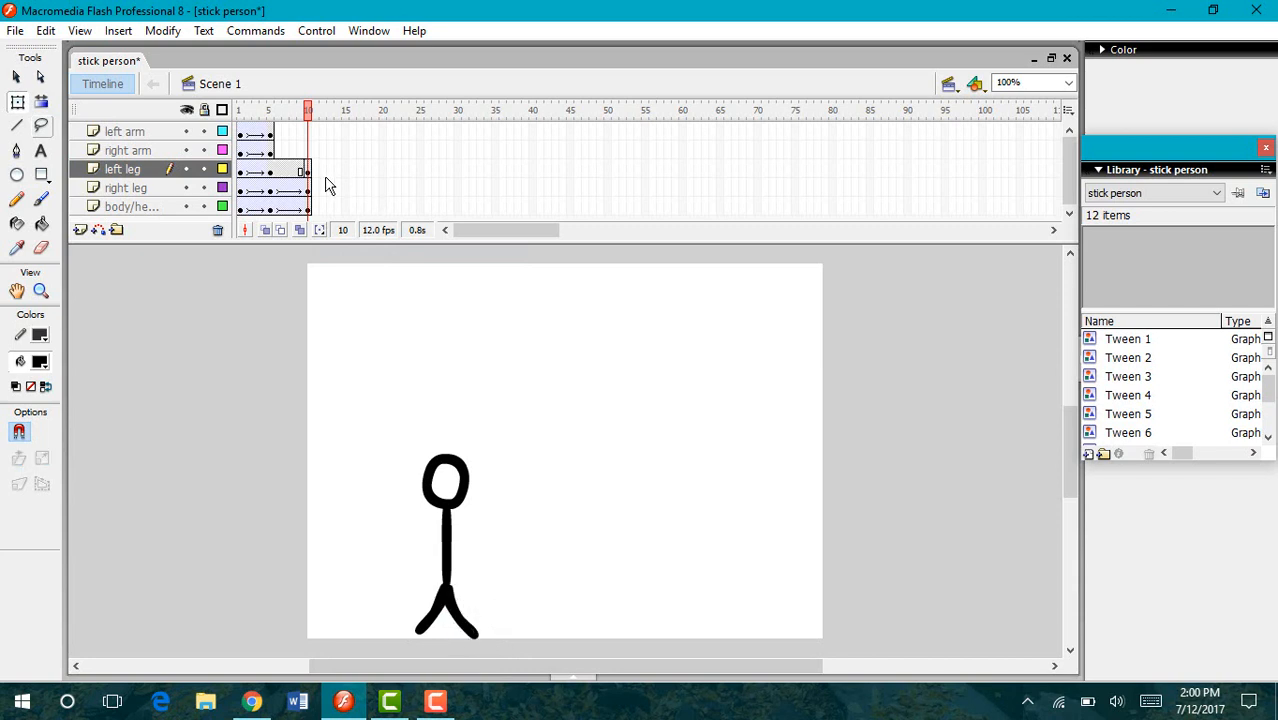
left_click(271, 170)
right_click(276, 176)
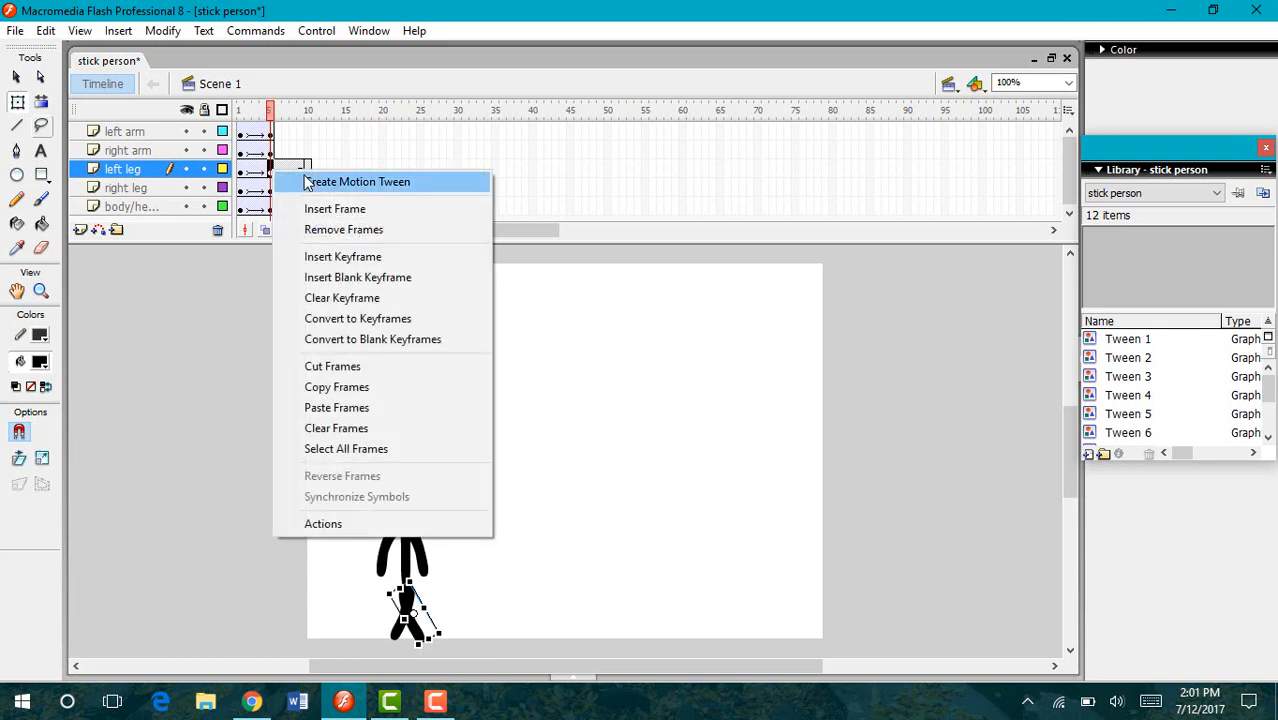
left_click(348, 177)
- Insert a frame 10 keyframe on the right arm layer with the arm attached and raised forward, and motion tween it from frame 5
left_click(308, 151)
right_click(310, 152)
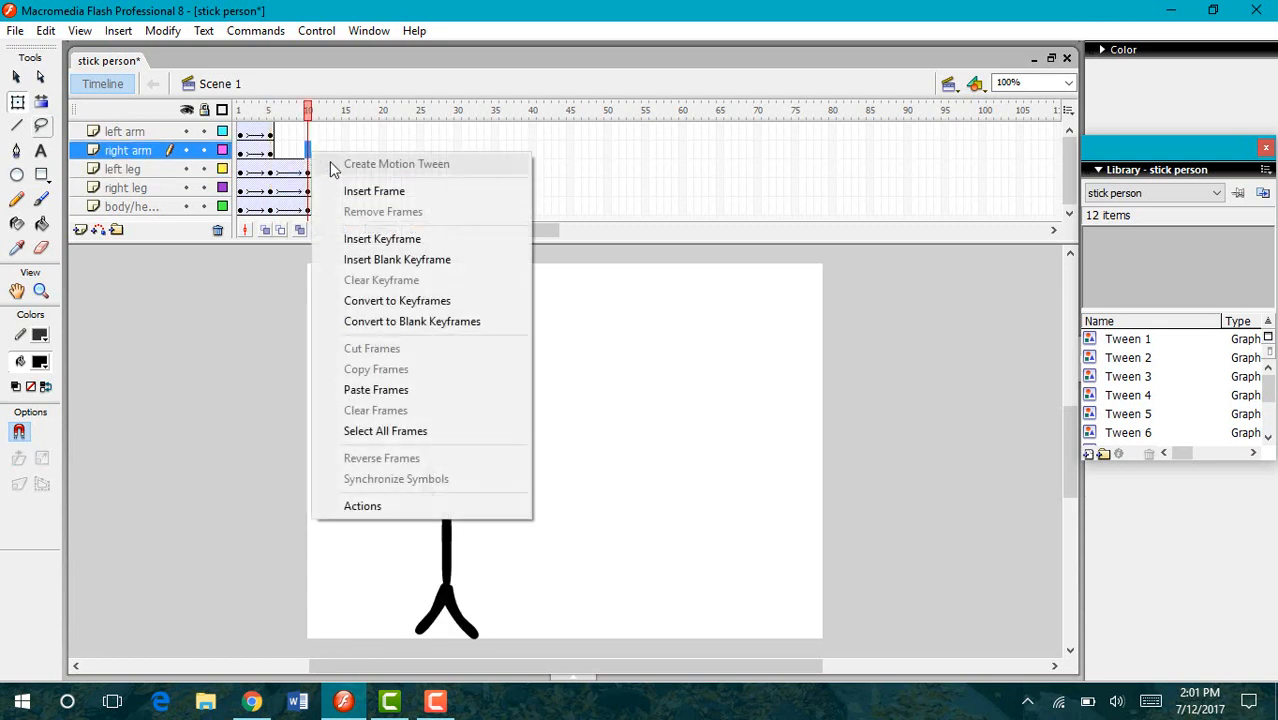
left_click(380, 239)
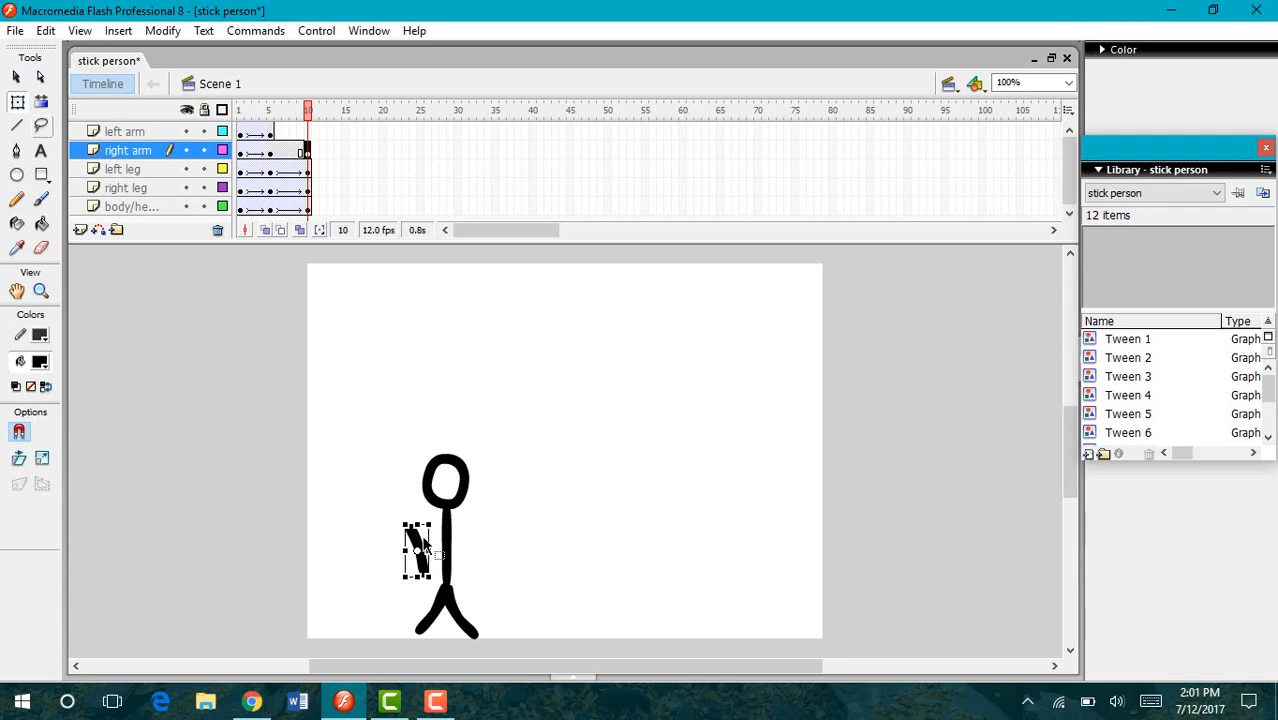
left_click_drag(418, 538, 486, 506)
left_click(483, 543)
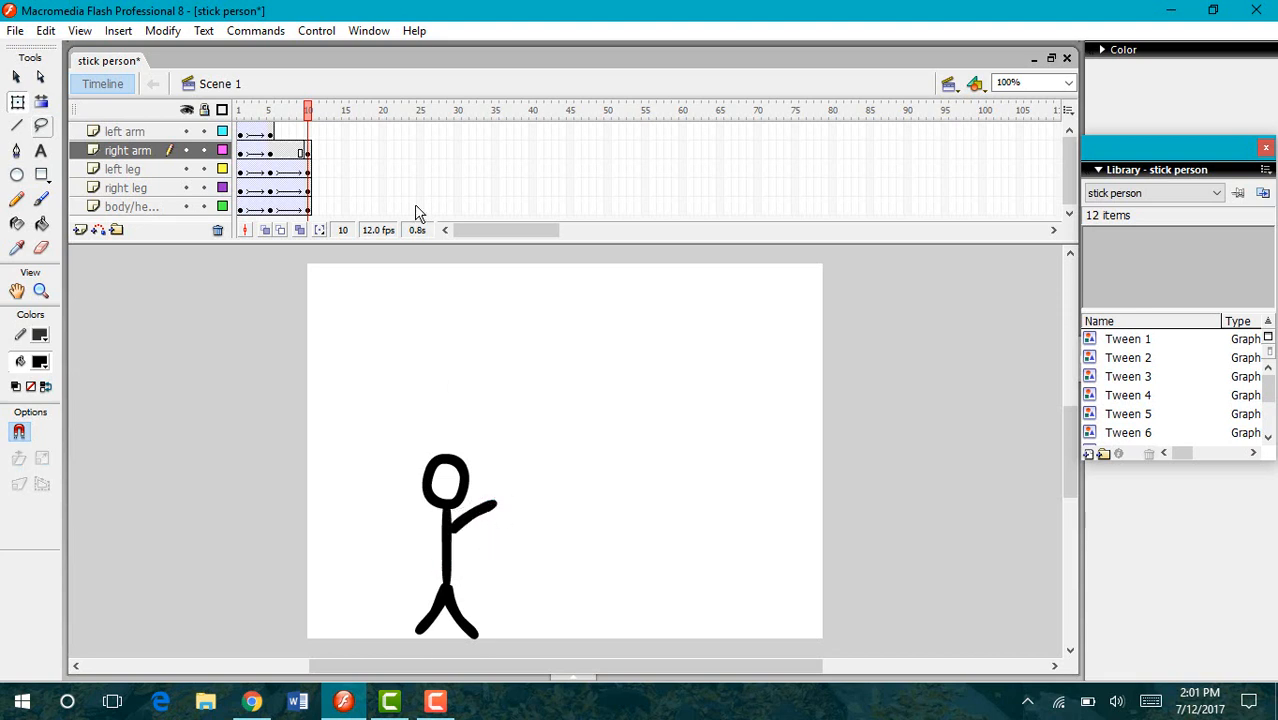
right_click(270, 155)
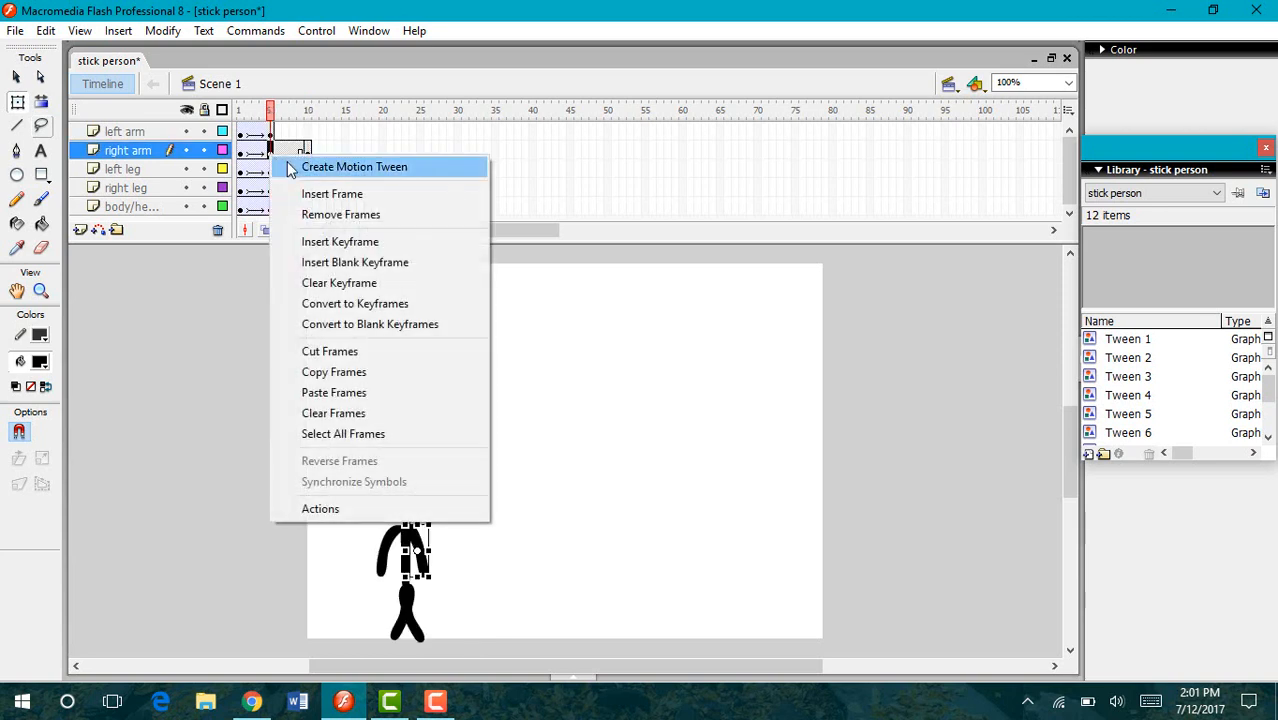
left_click(290, 166)
- Insert a keyframe at frame 10 of the left arm layer and move the arm back onto the body
left_click(308, 134)
right_click(308, 134)
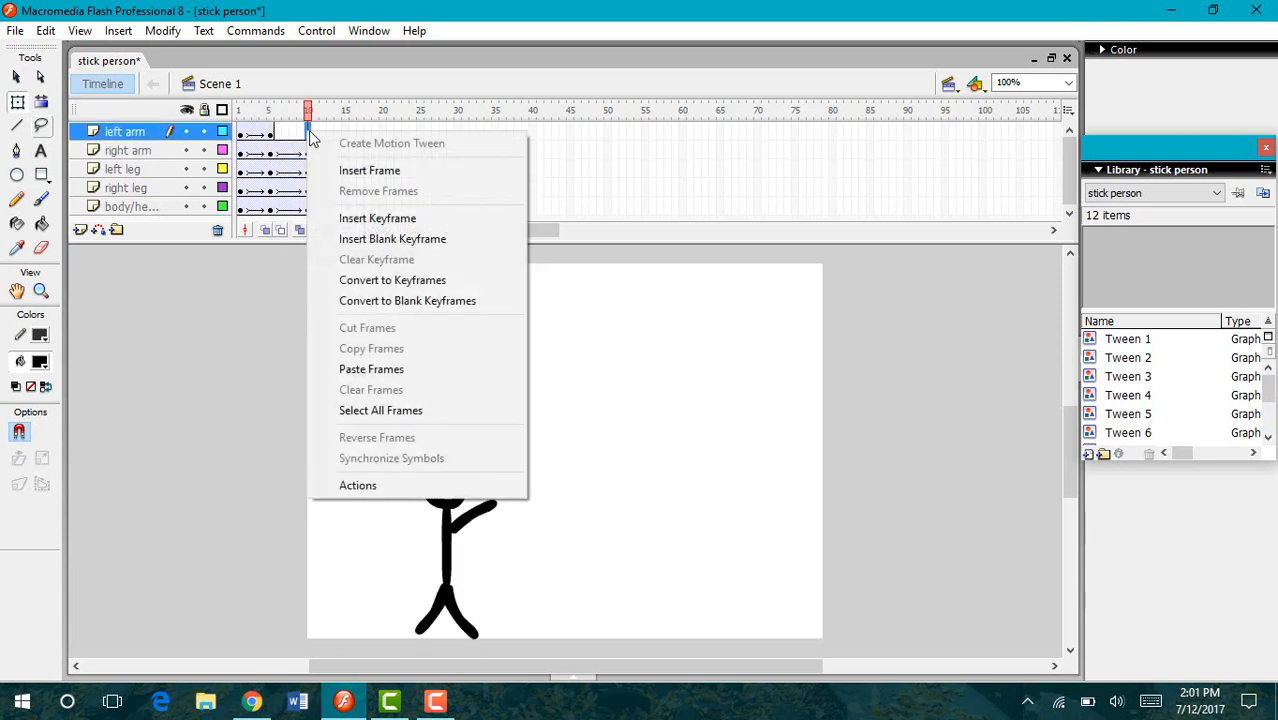
left_click(377, 218)
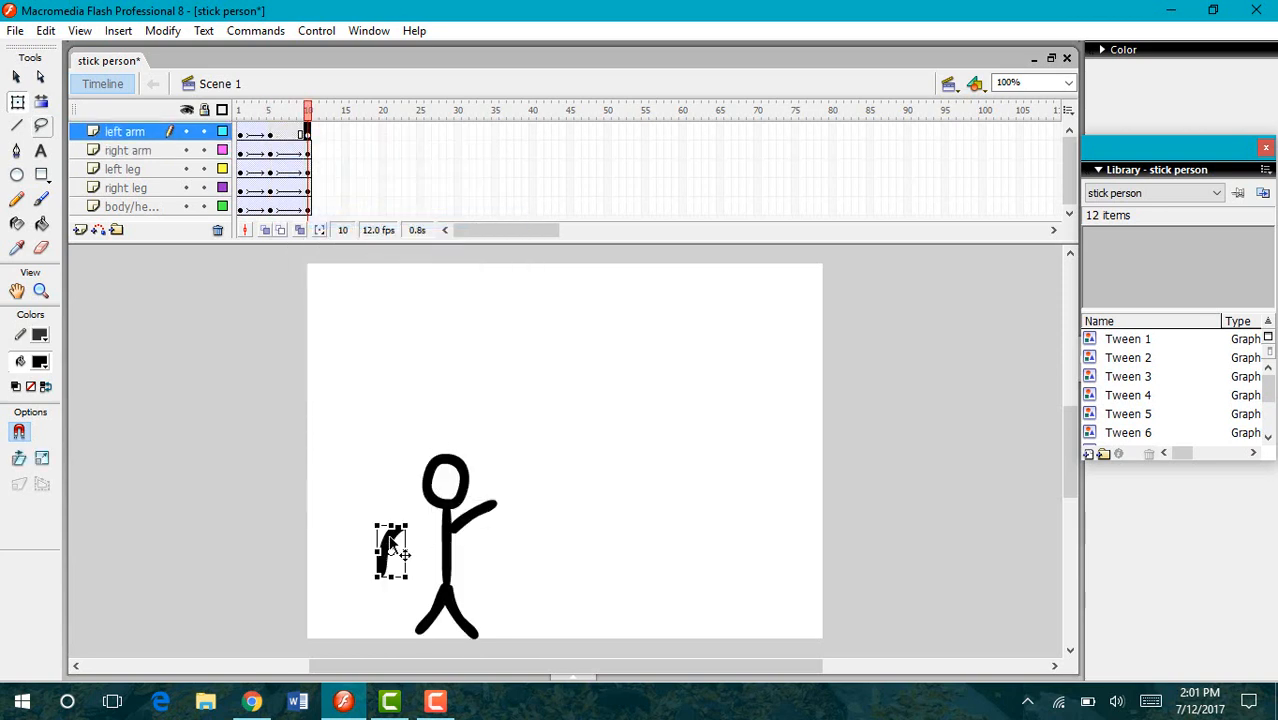
left_click_drag(392, 545, 432, 546)
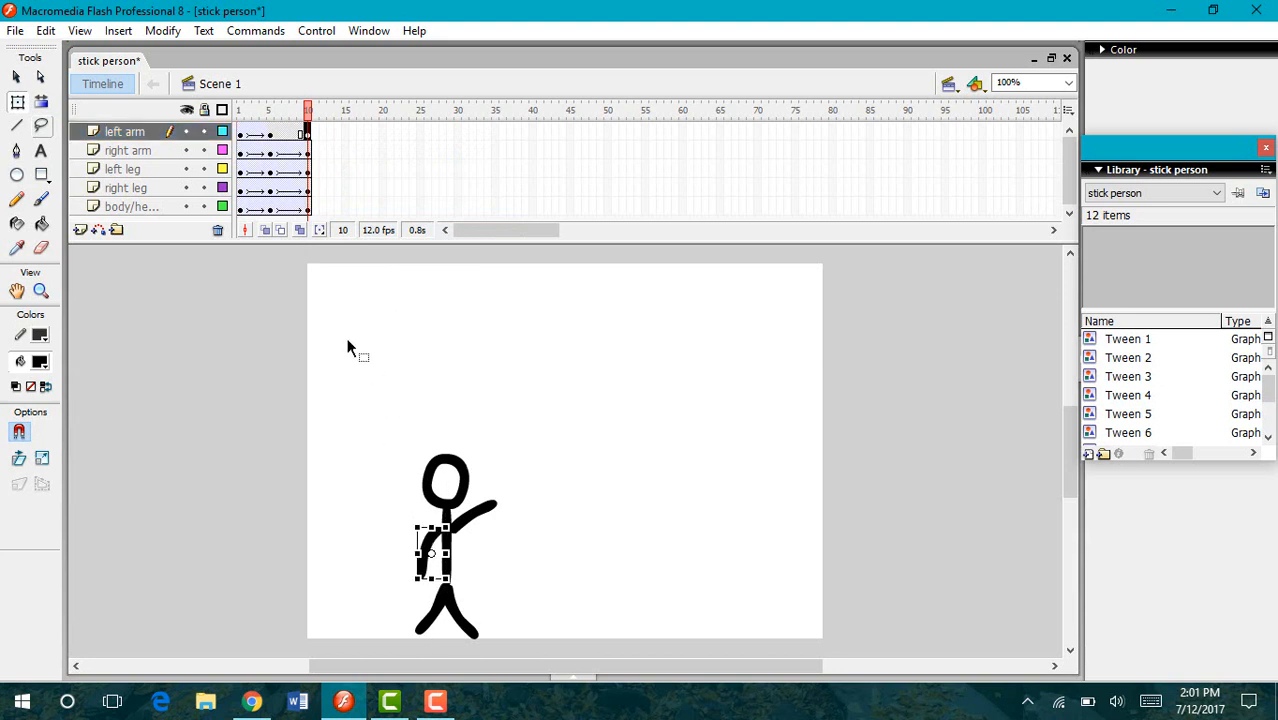
- Create a motion tween on the left arm layer between frames 5 and 10 and preview the movement across those frames
left_click(271, 134)
right_click(273, 139)
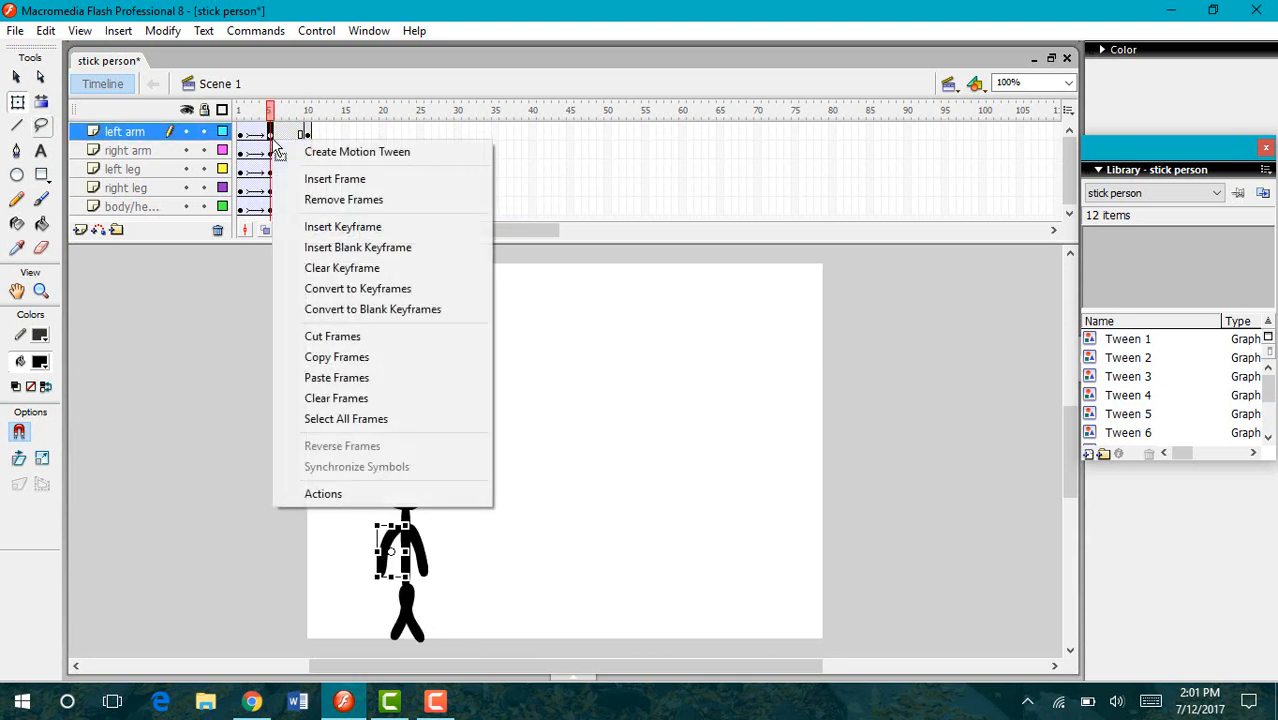
left_click(310, 151)
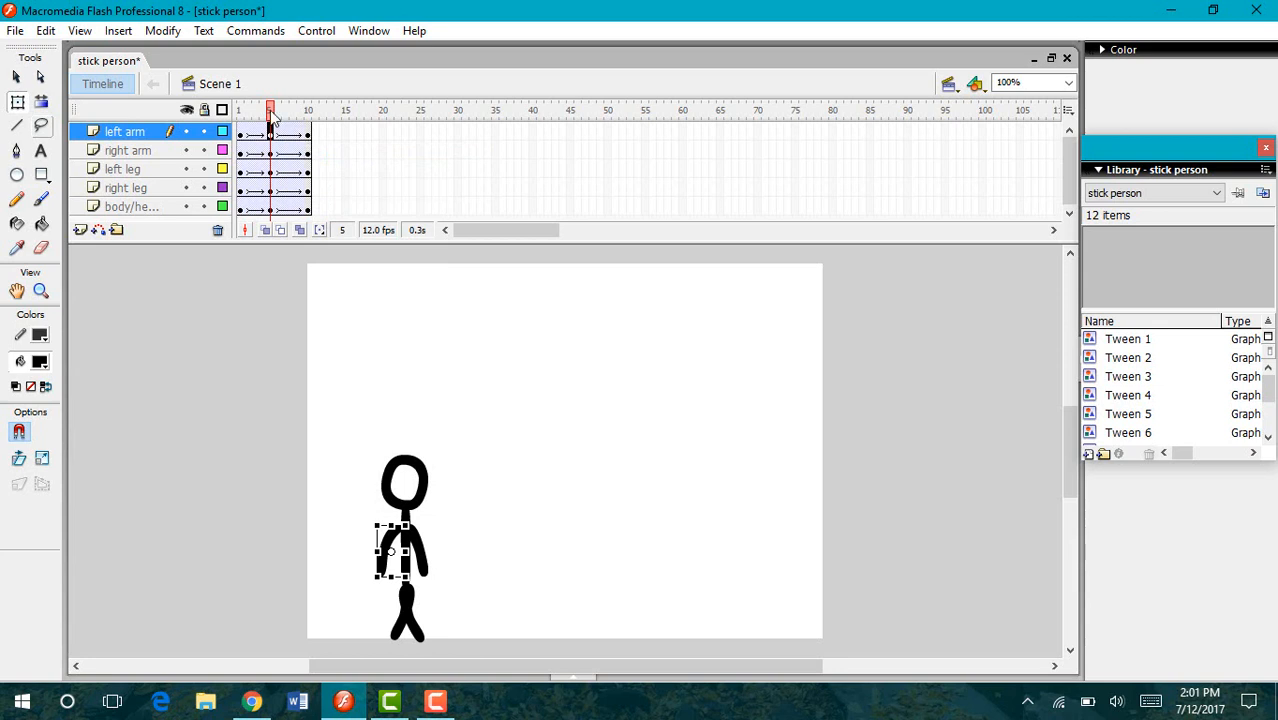
left_click_drag(272, 113, 311, 104)
- Insert a frame 15 keyframe on the body and head layer with the body moved further right, and motion tween it from frame 10
left_click(351, 206)
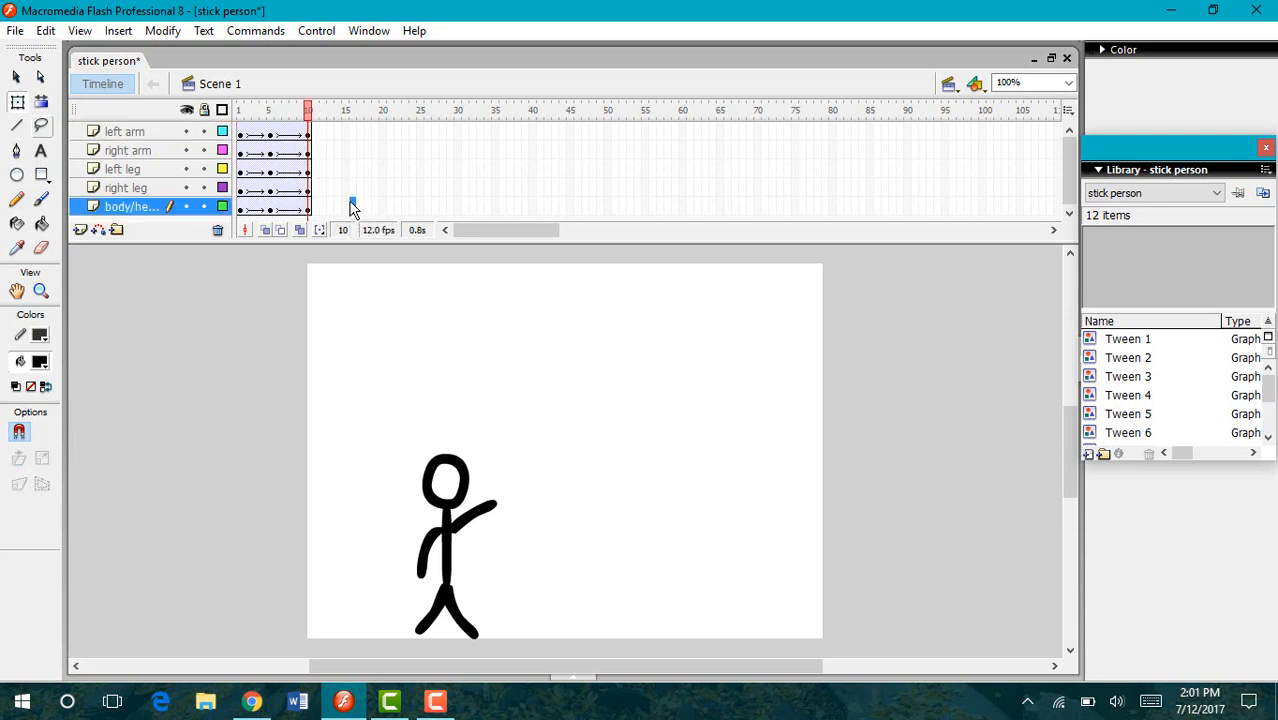
right_click(347, 210)
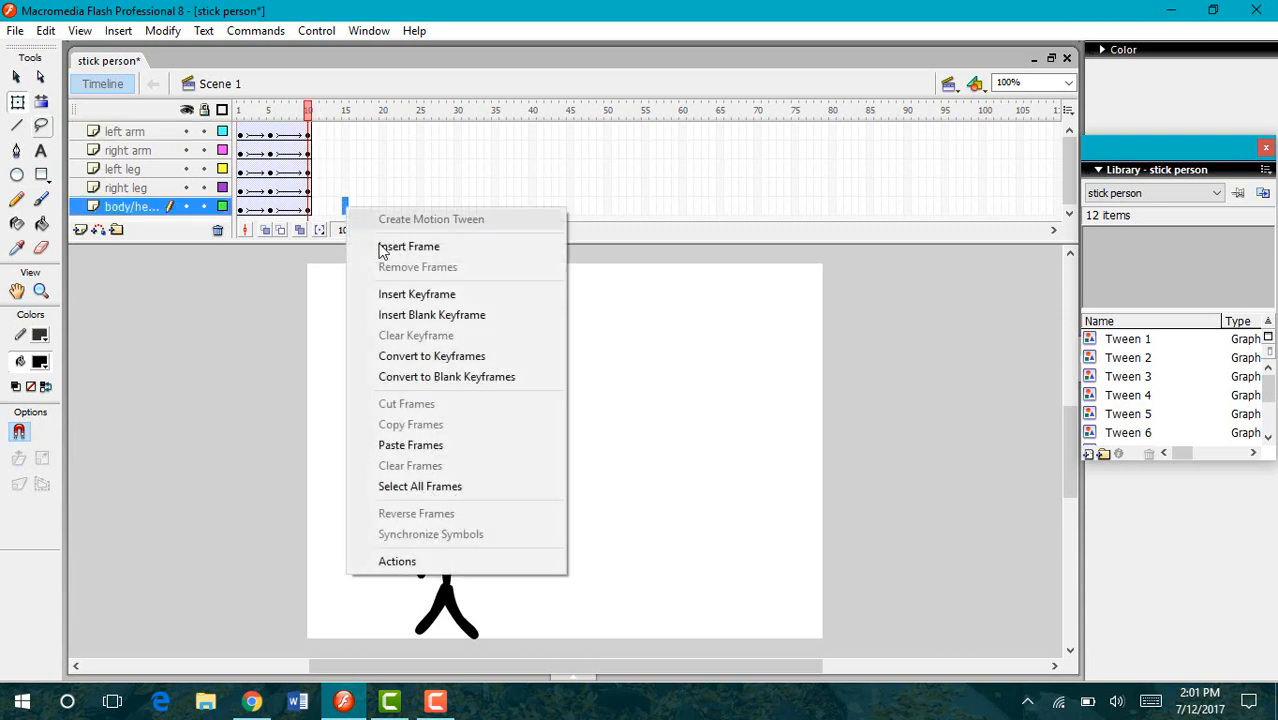
left_click(393, 299)
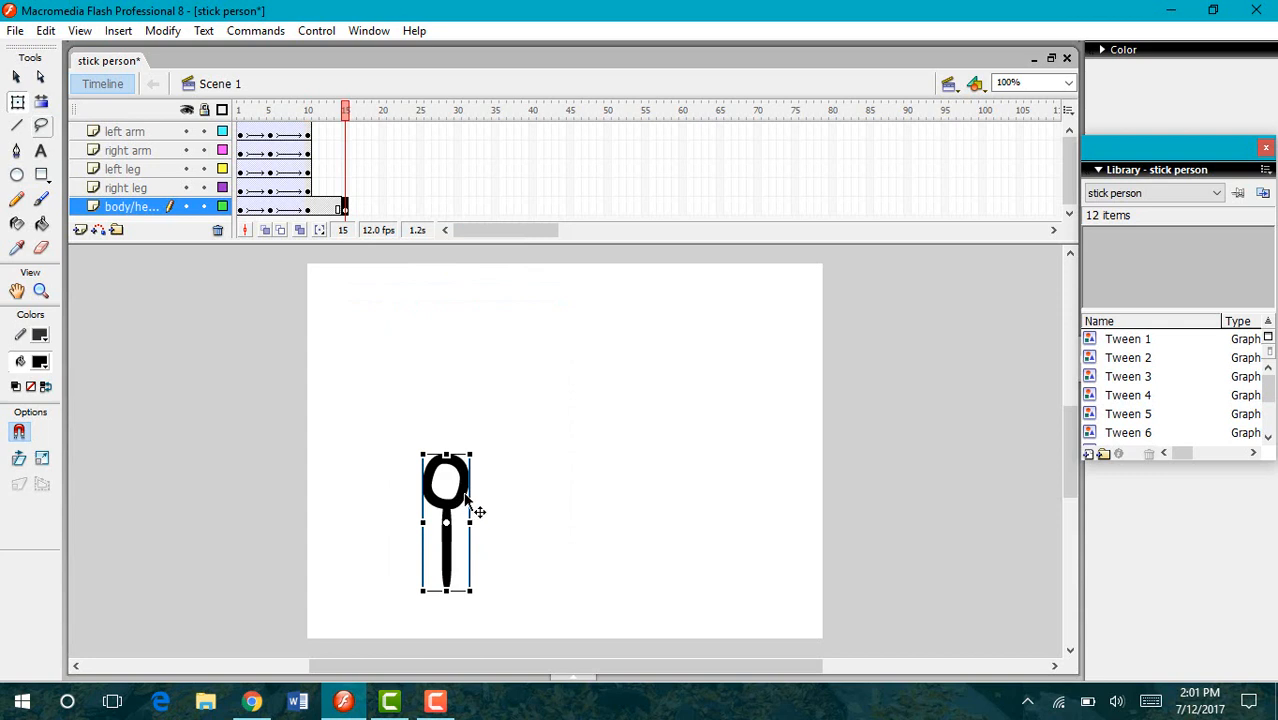
left_click_drag(476, 514, 512, 509)
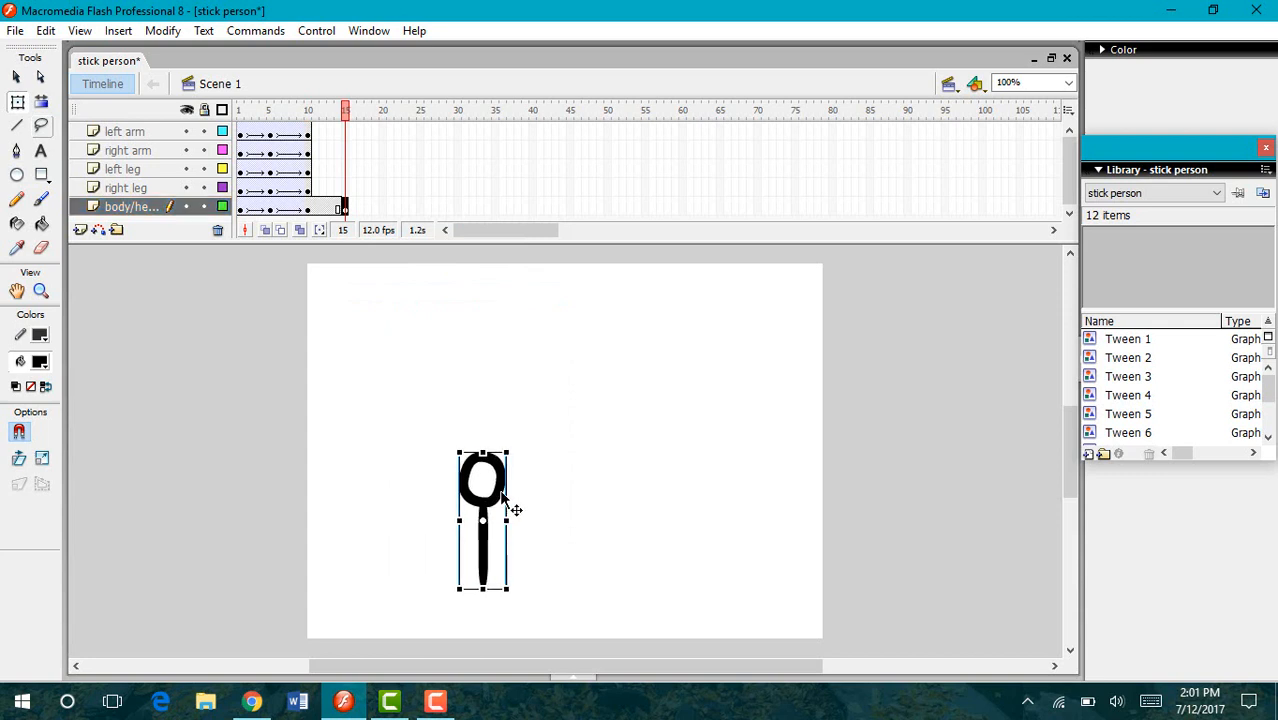
left_click(310, 210)
right_click(310, 211)
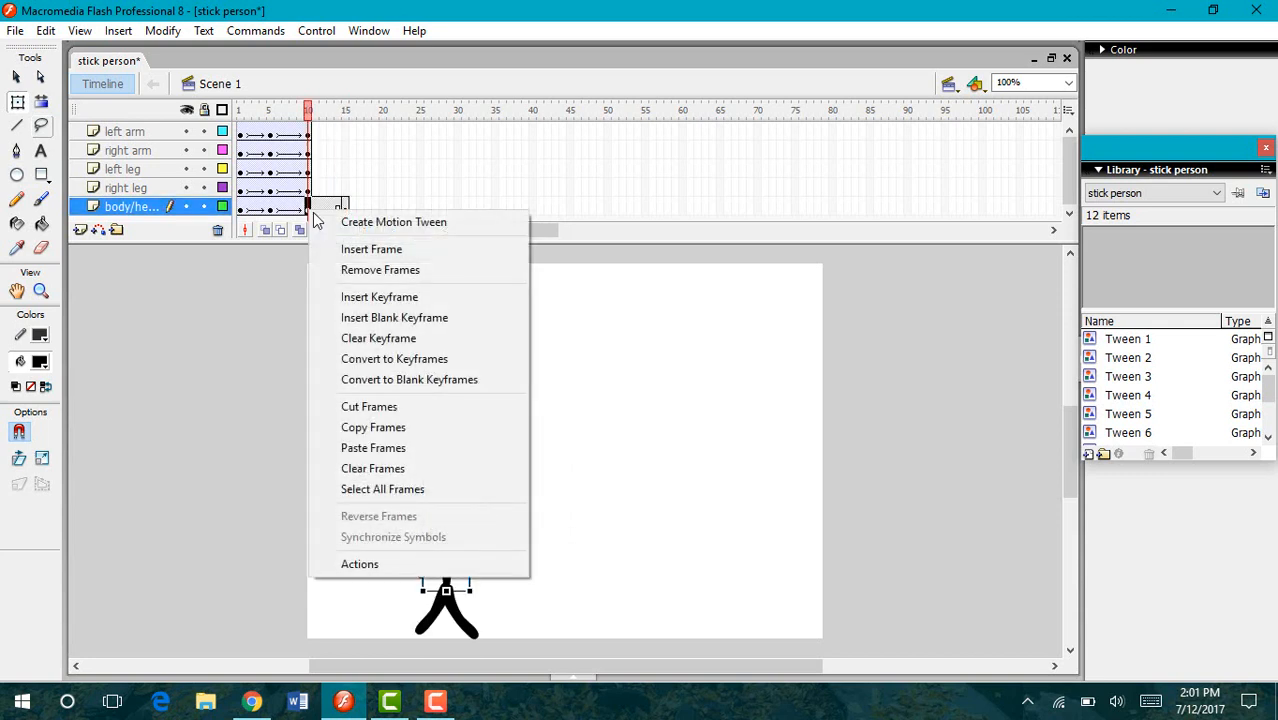
left_click(386, 228)
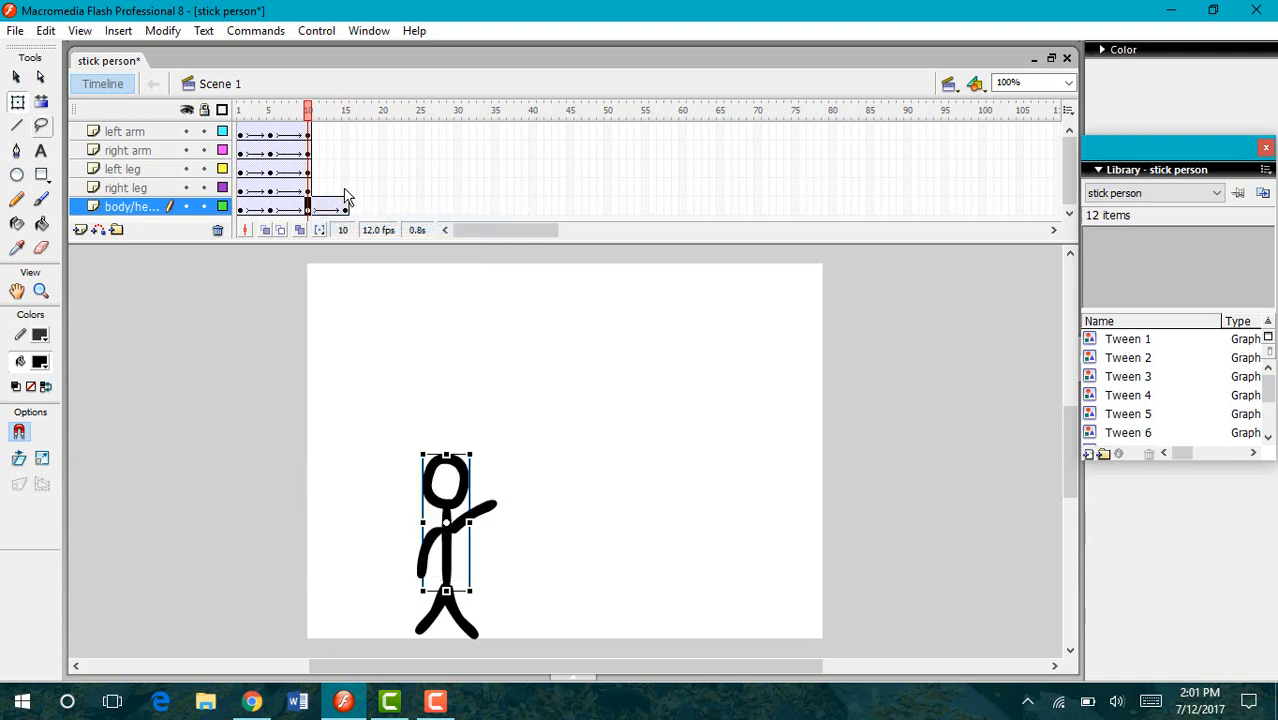
- Insert a frame 15 keyframe on the right leg layer with the leg attached and swung slightly forward, and motion tween it from frame 10
left_click(345, 188)
right_click(345, 189)
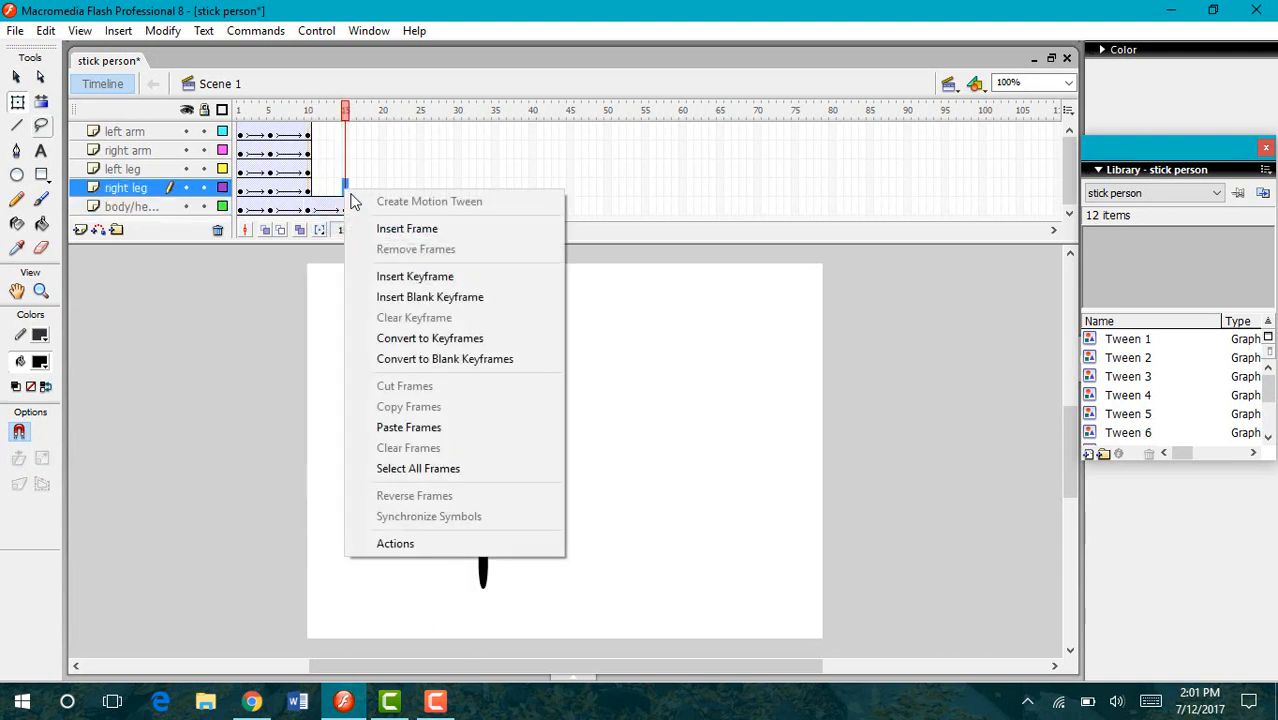
left_click(396, 277)
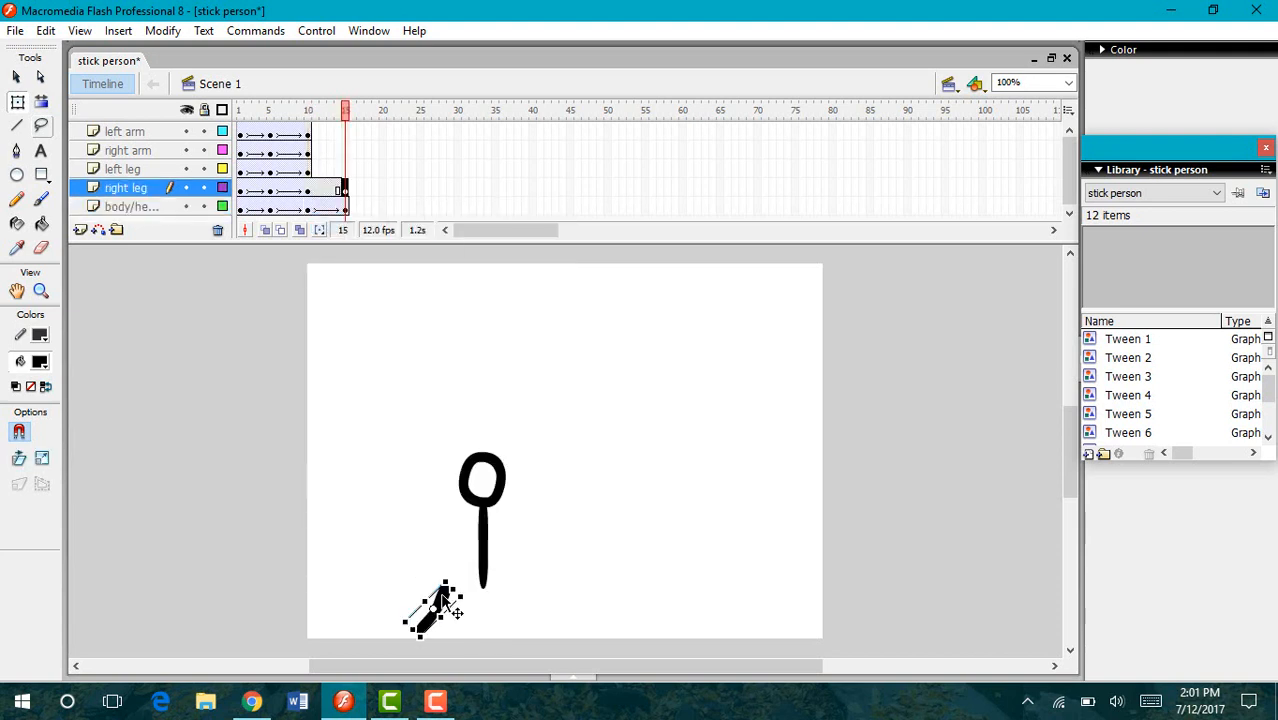
left_click_drag(444, 598, 508, 632)
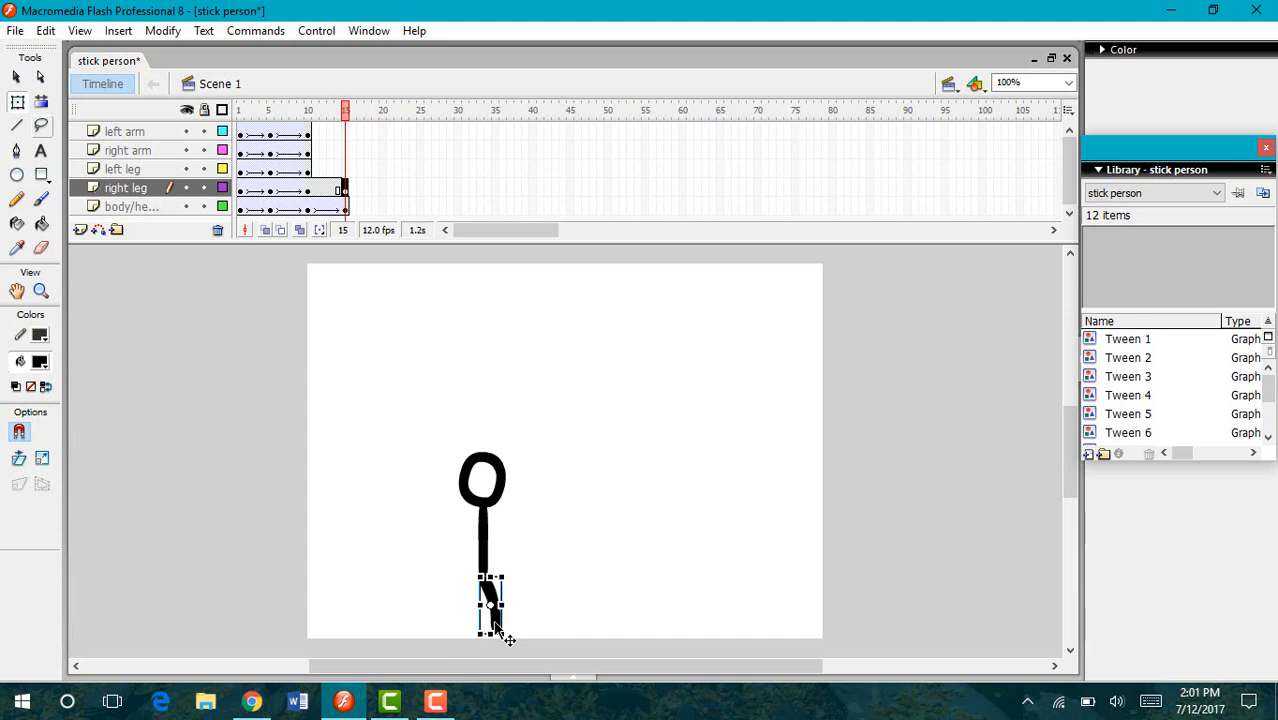
left_click(309, 189)
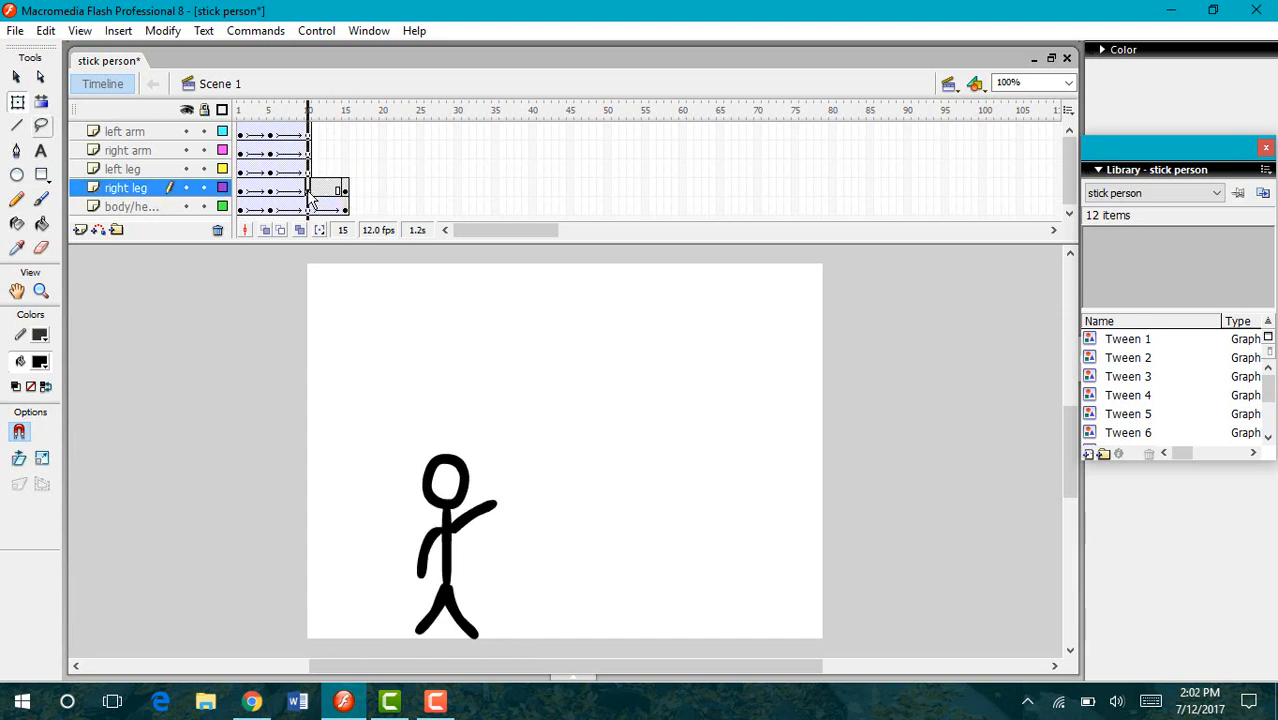
right_click(310, 190)
left_click(331, 205)
- Insert a frame 15 keyframe on the left leg layer with the leg attached and swung slightly backward, and motion tween it from frame 10
left_click(345, 172)
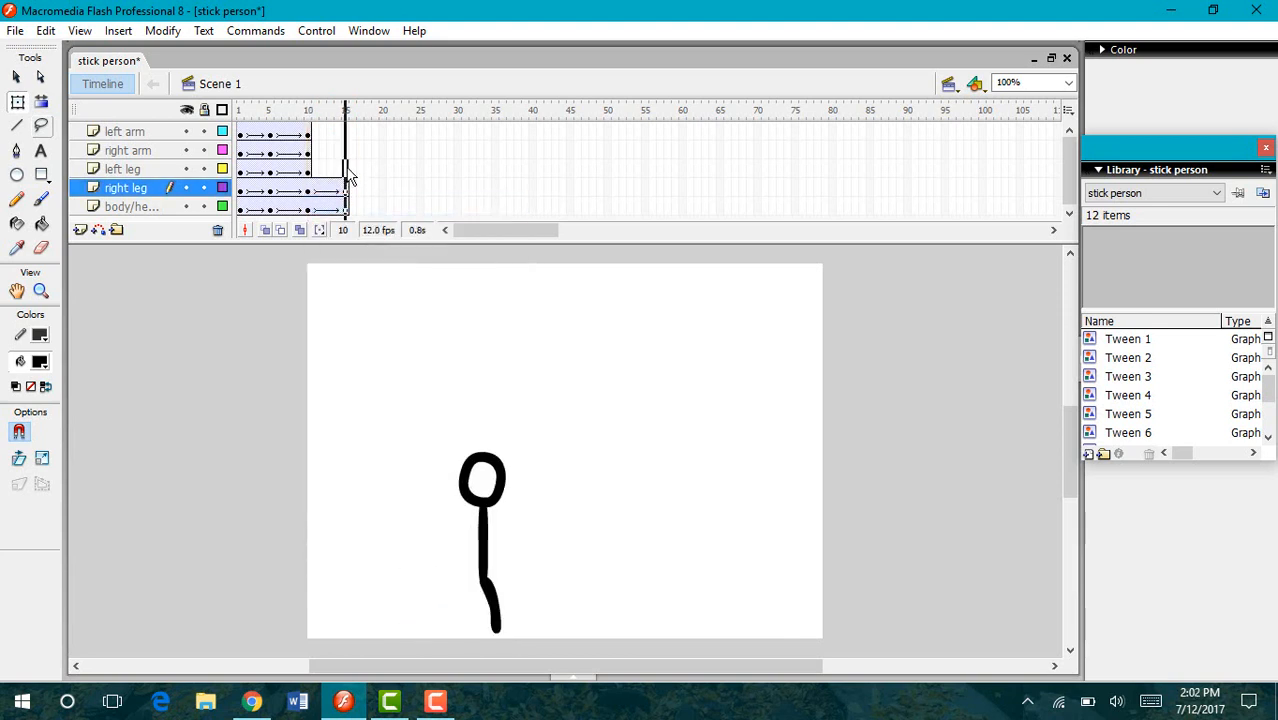
right_click(345, 168)
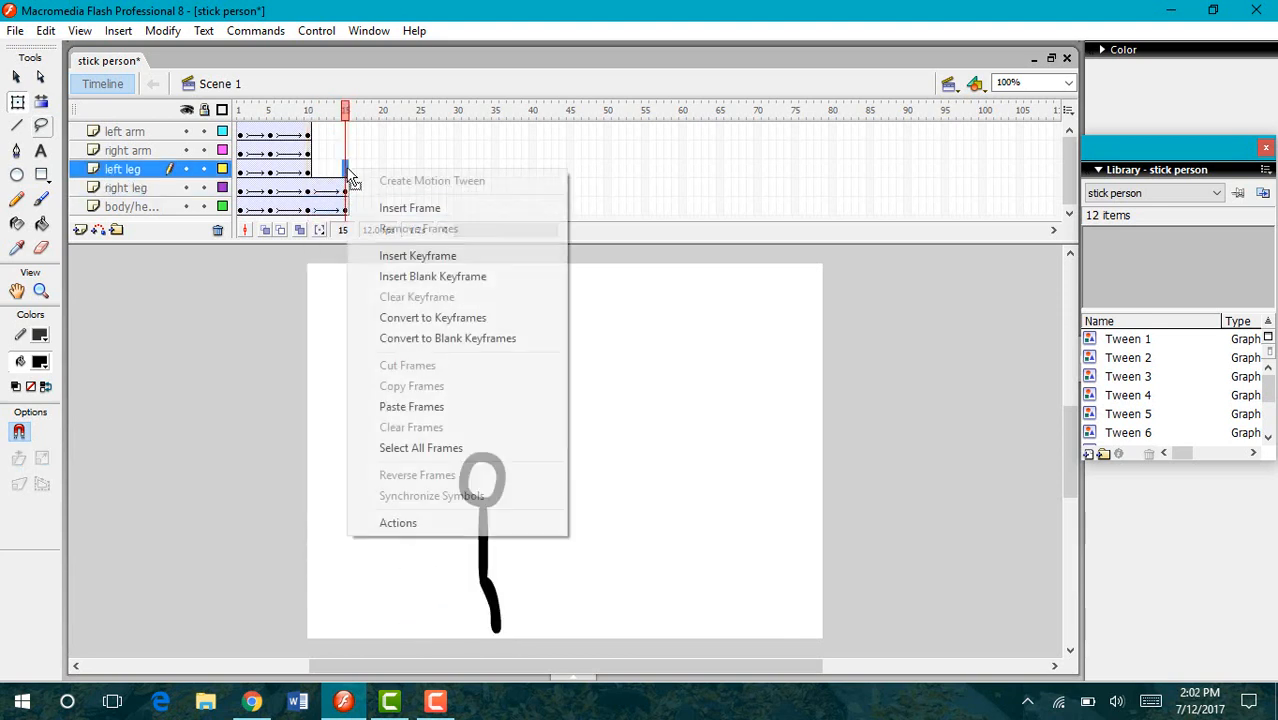
left_click(413, 257)
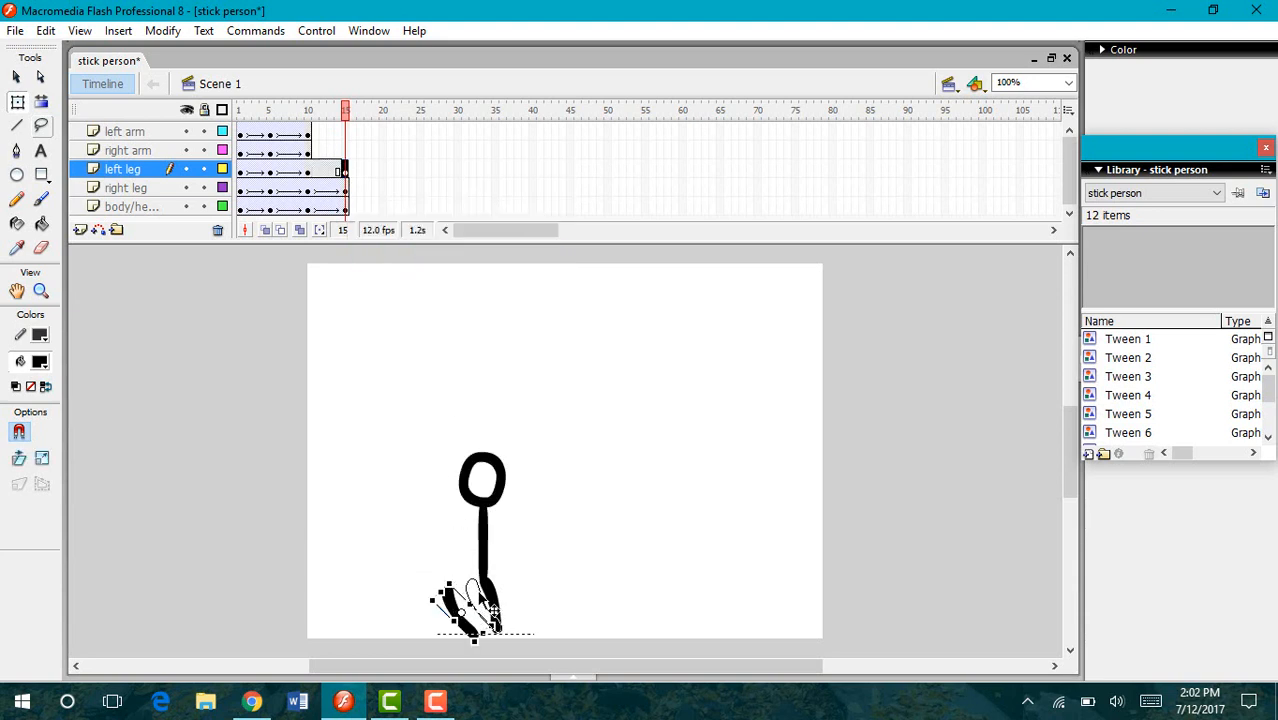
left_click_drag(472, 598, 495, 630)
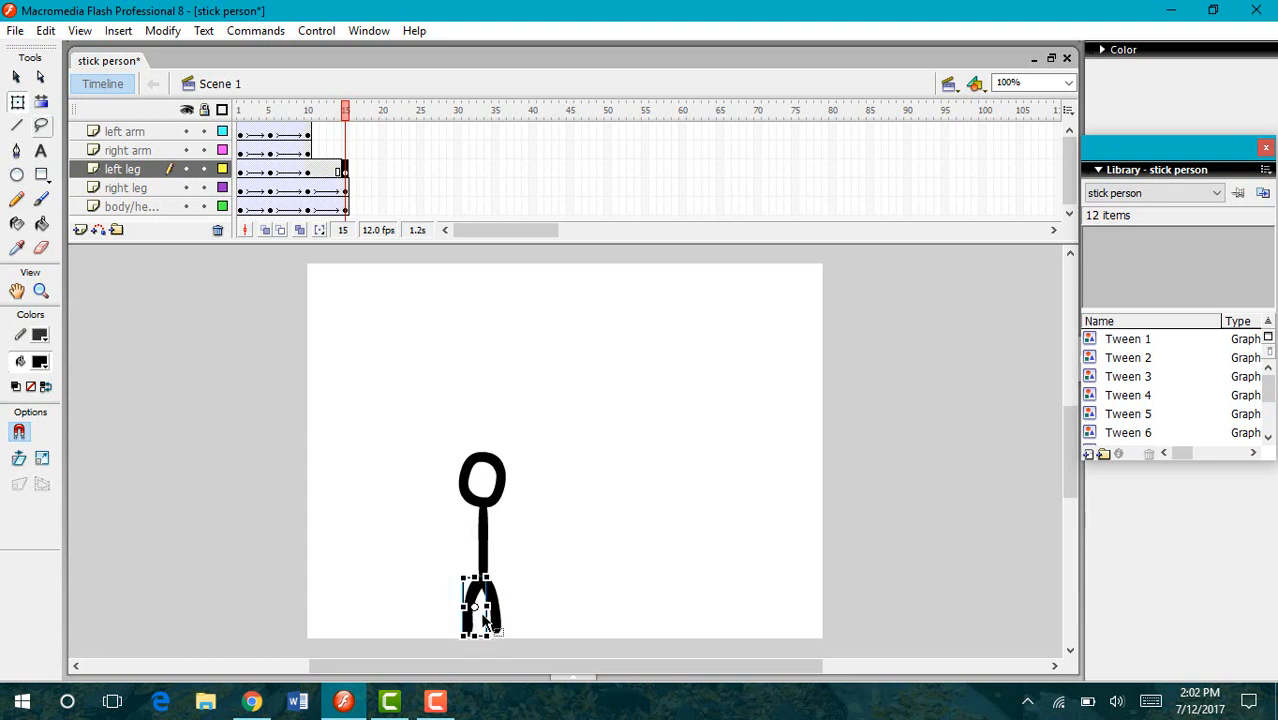
left_click(436, 507)
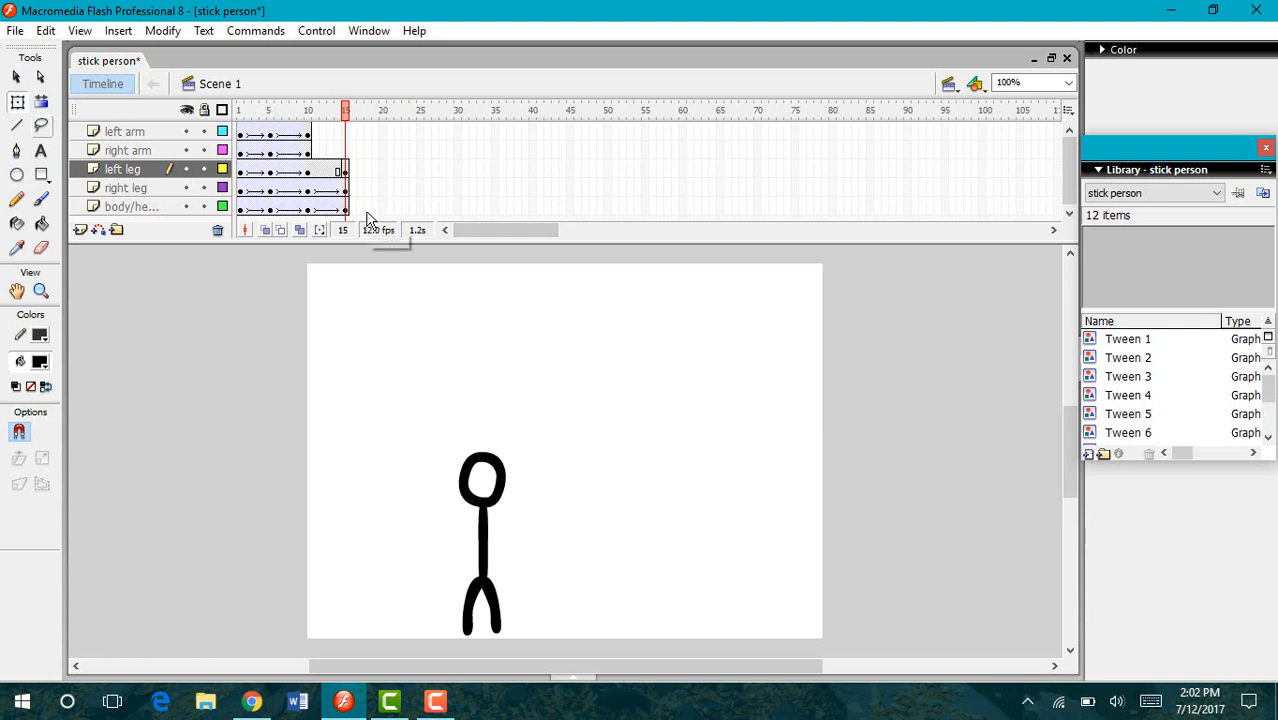
left_click(307, 170)
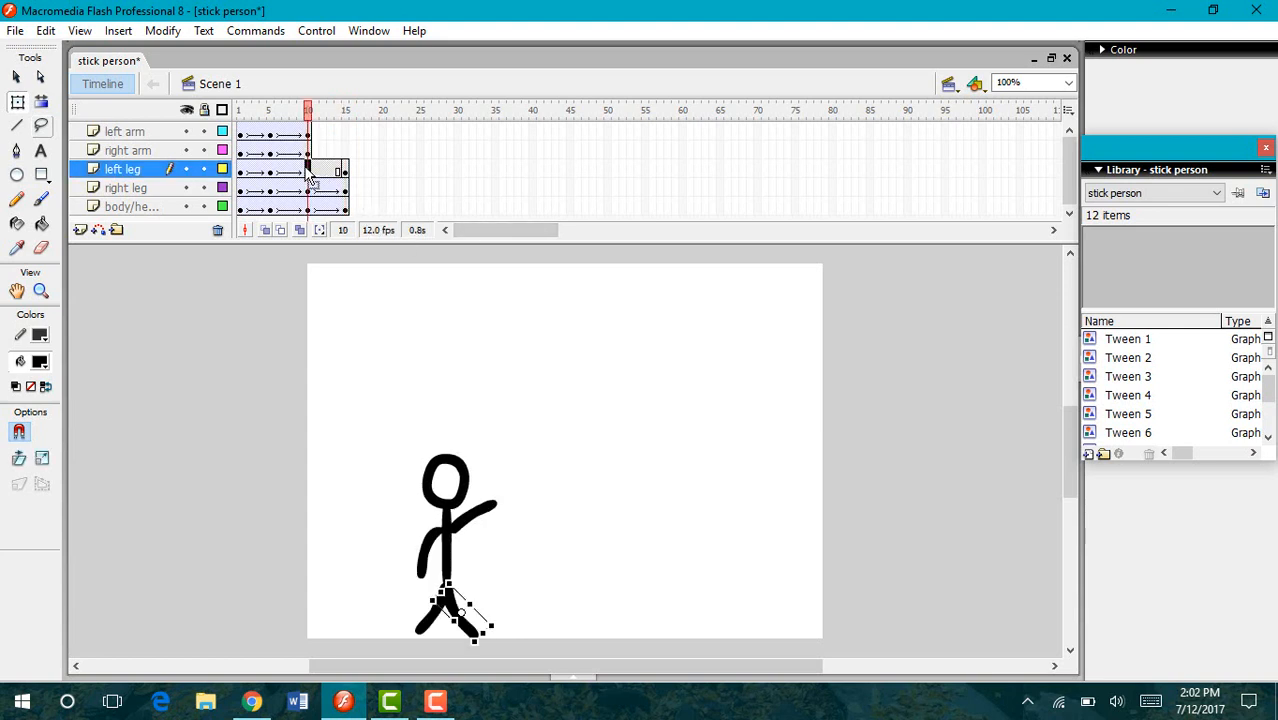
right_click(307, 170)
left_click(368, 182)
- Insert a keyframe at frame 15 of the right arm layer, attaching the arm to the body and rotating it downward in front
left_click(345, 150)
right_click(345, 150)
left_click(396, 236)
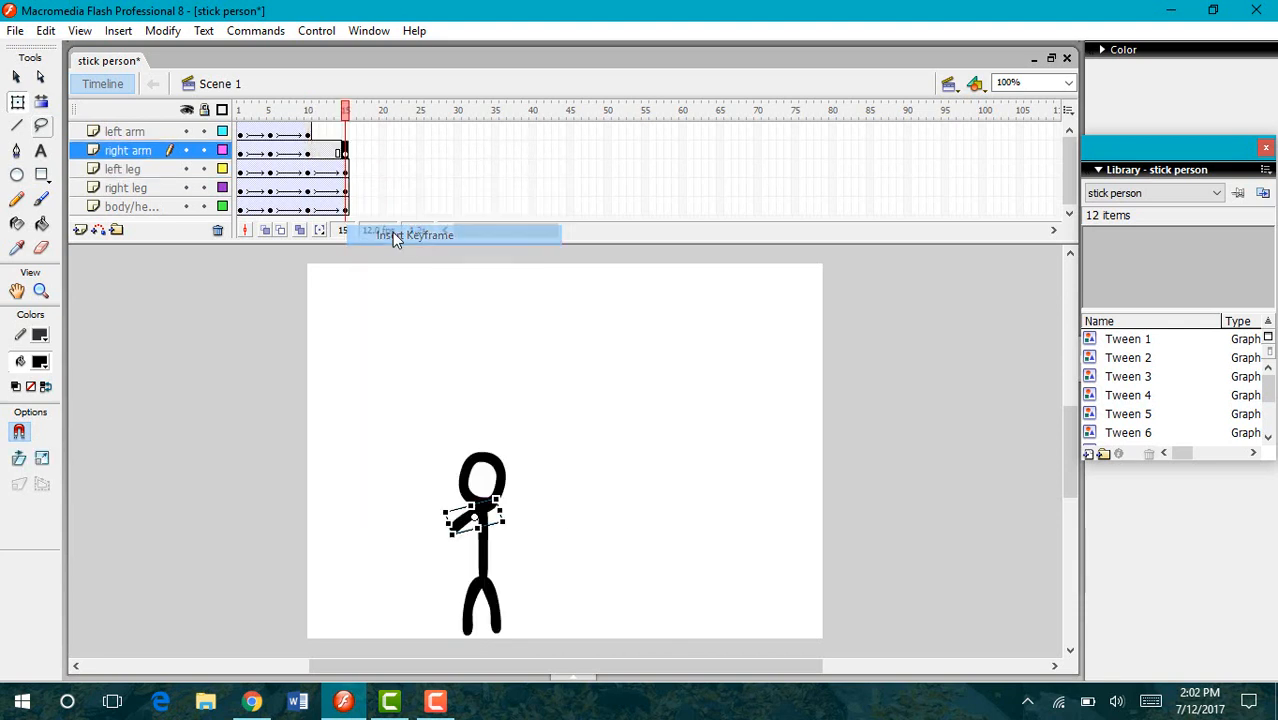
left_click_drag(465, 533, 512, 551)
left_click(371, 392)
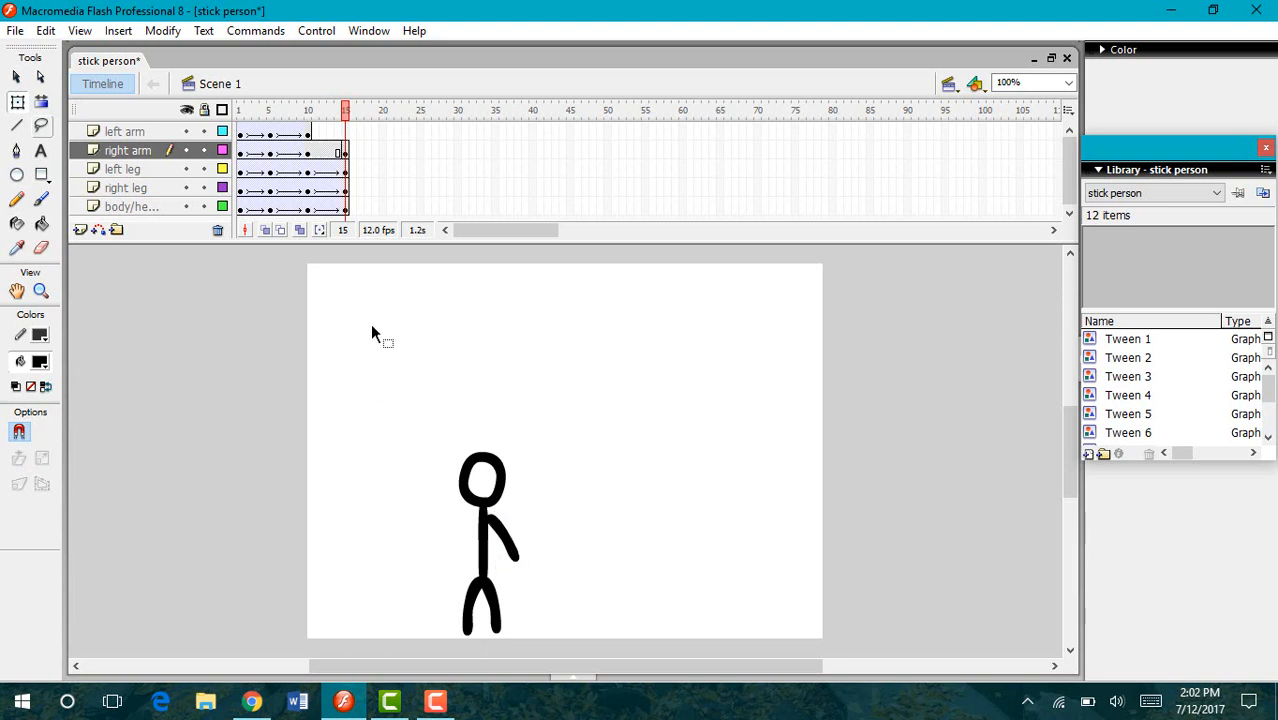
- Motion tween the right arm layer from frame 10 to frame 15
left_click(310, 152)
right_click(328, 154)
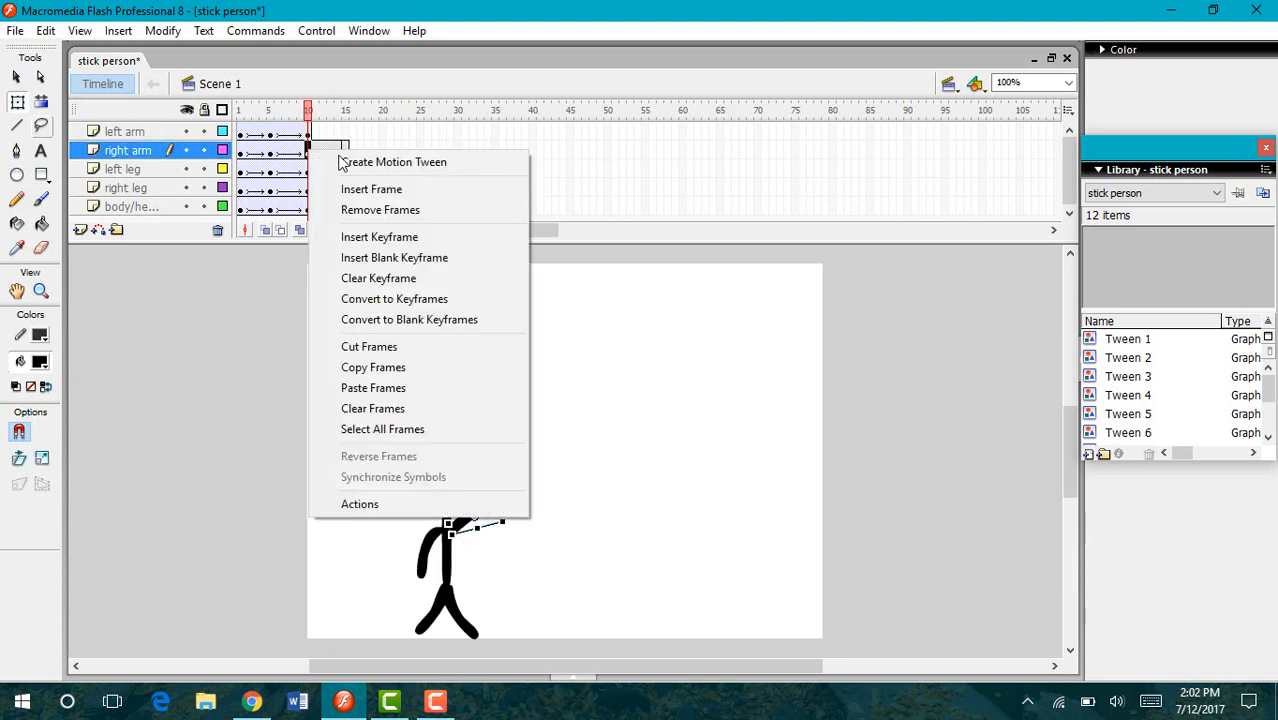
left_click(380, 160)
- Insert a frame 15 keyframe on the left arm layer with the arm attached to the body, and motion tween it from frame 10
left_click(345, 132)
right_click(345, 132)
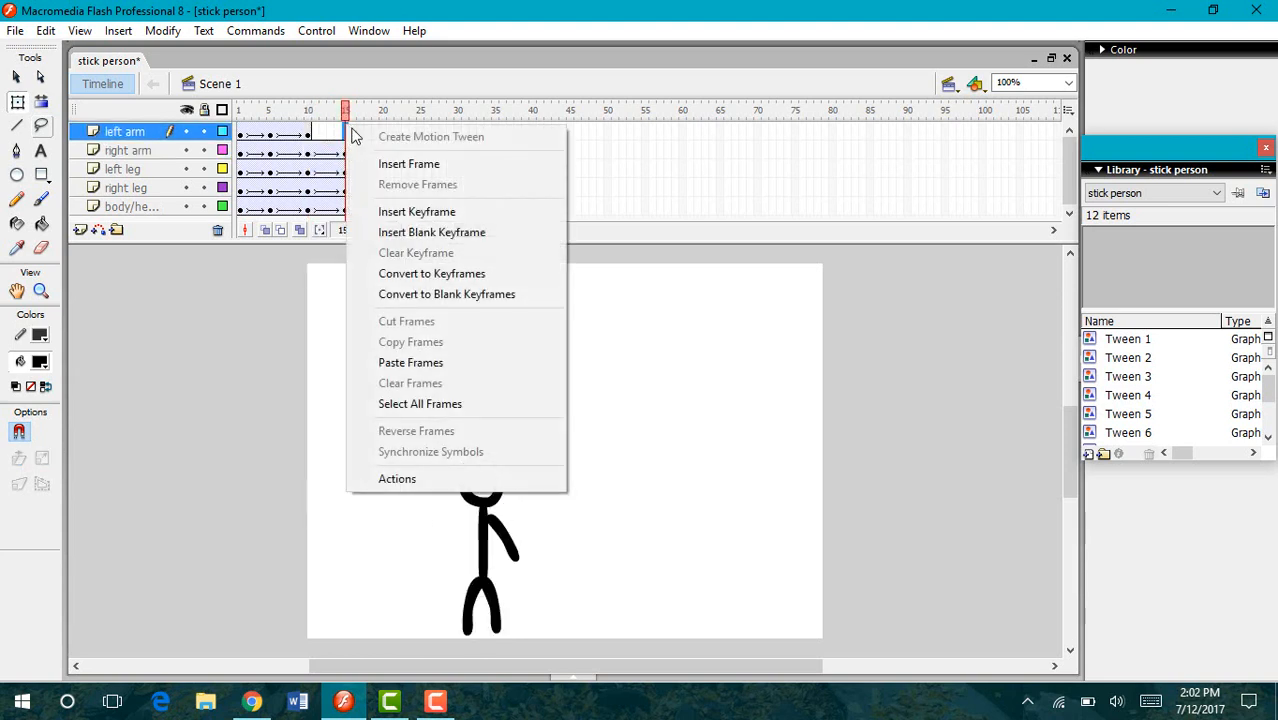
left_click(416, 213)
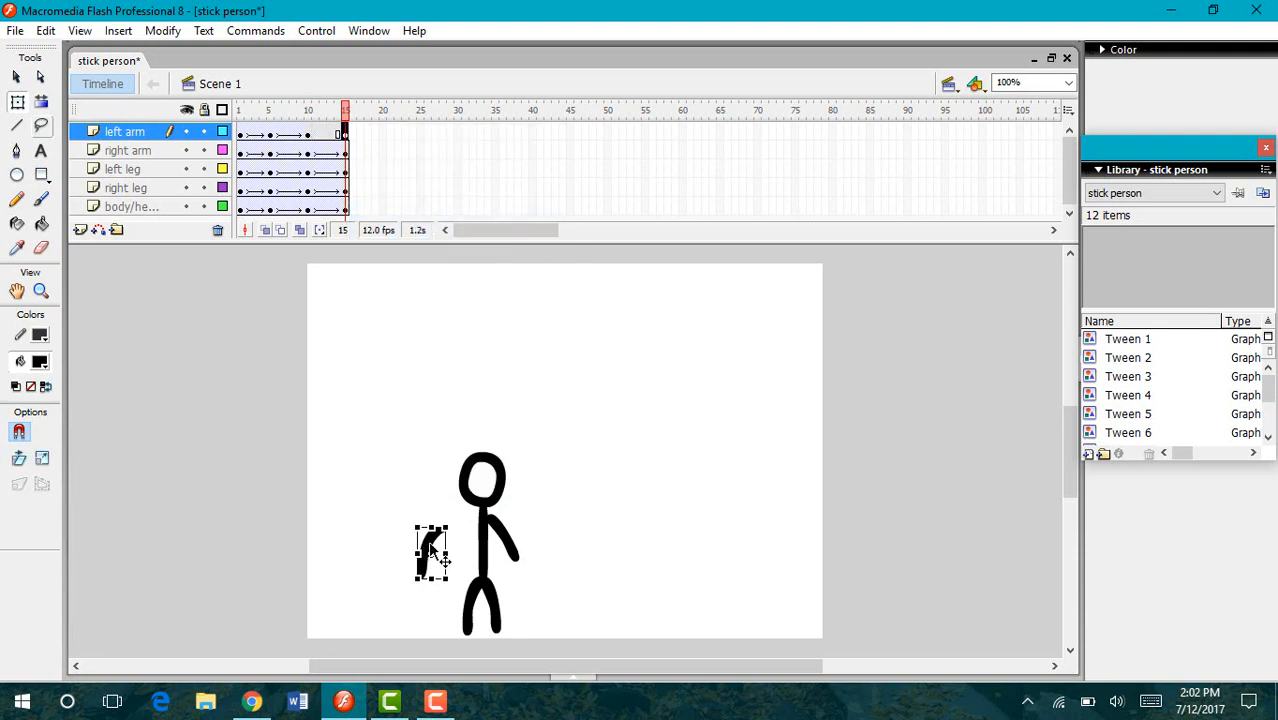
left_click_drag(432, 550, 467, 538)
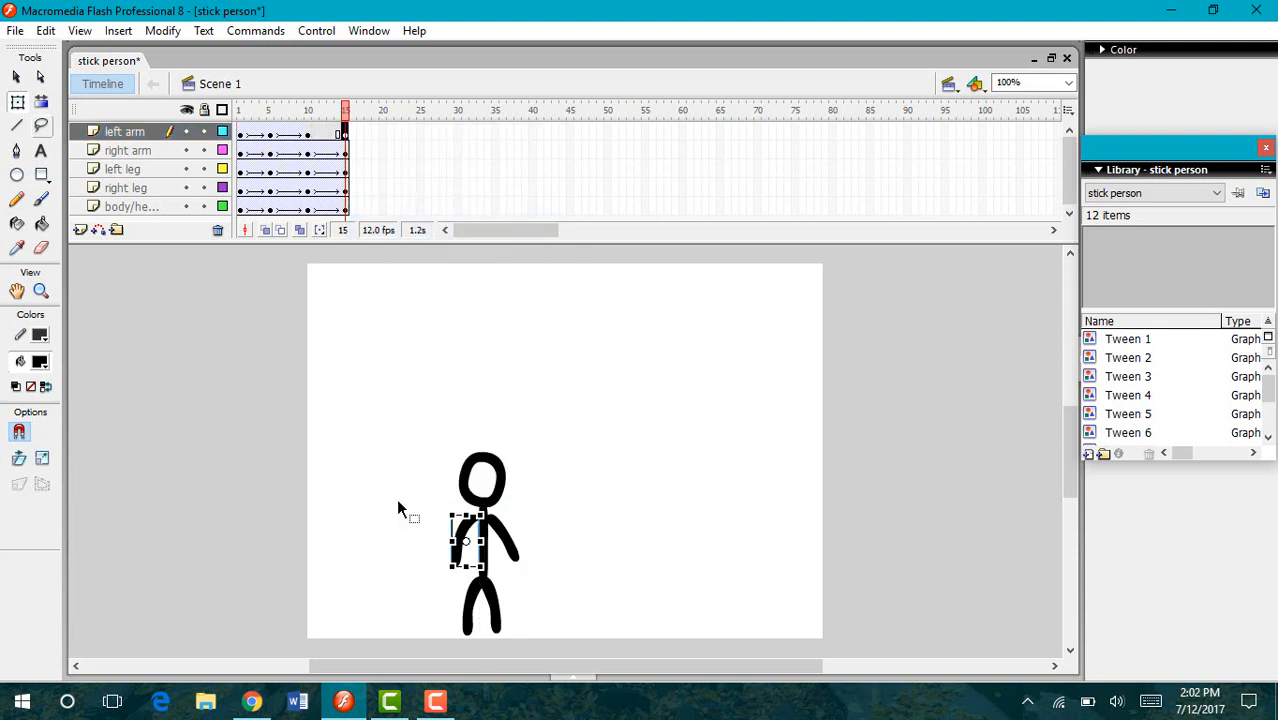
right_click(308, 132)
left_click(358, 145)
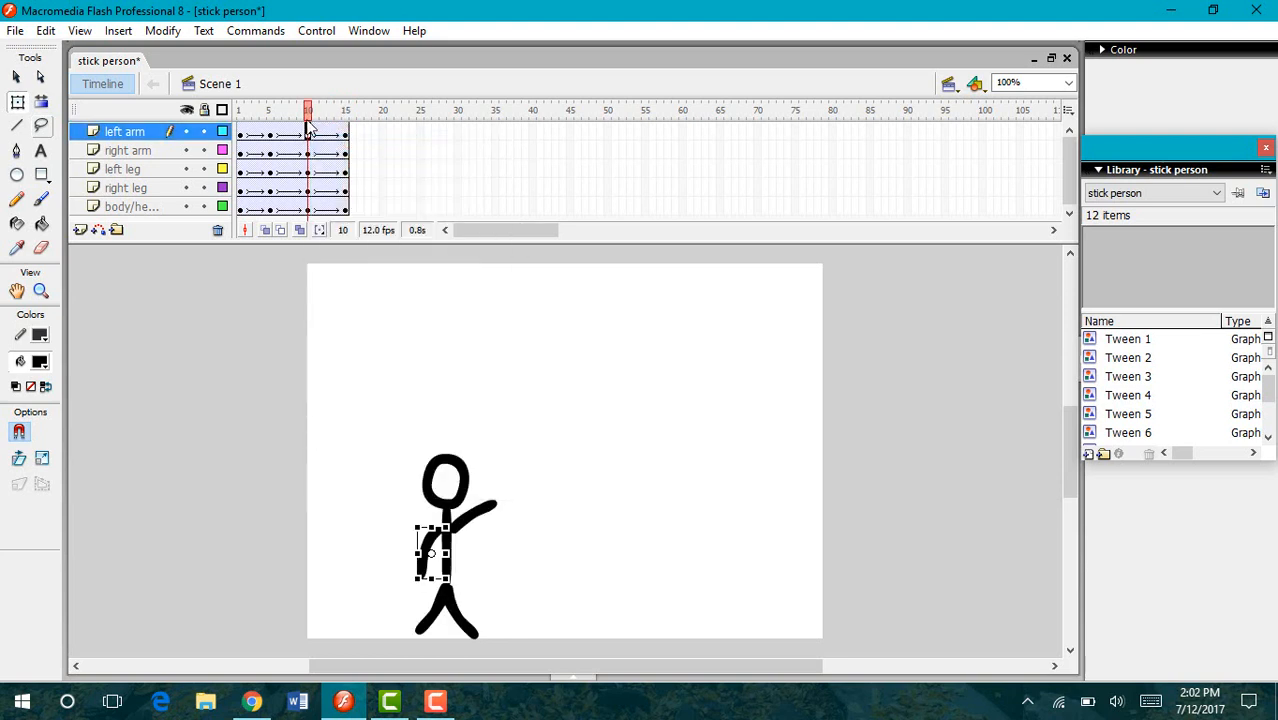
left_click_drag(310, 112, 358, 105)
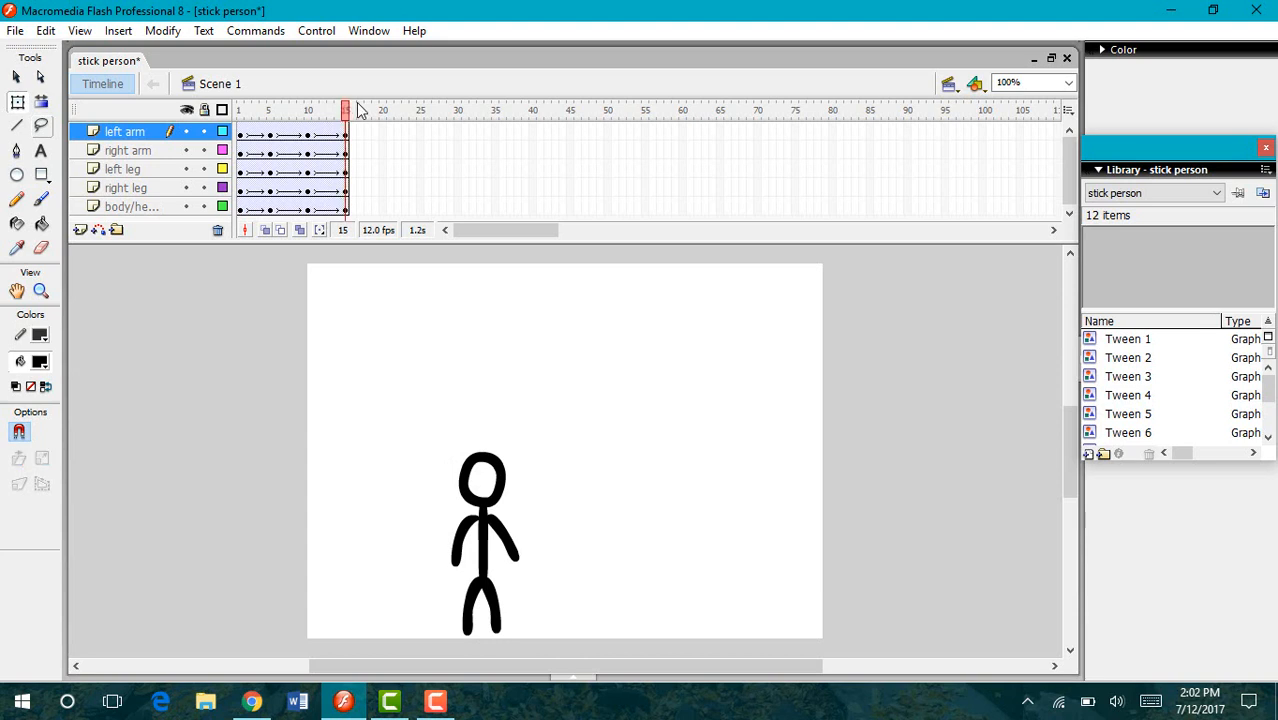
- Insert a frame 20 keyframe on the body and head layer with the body moved further right, and motion tween it from frame 15
left_click(381, 206)
right_click(381, 205)
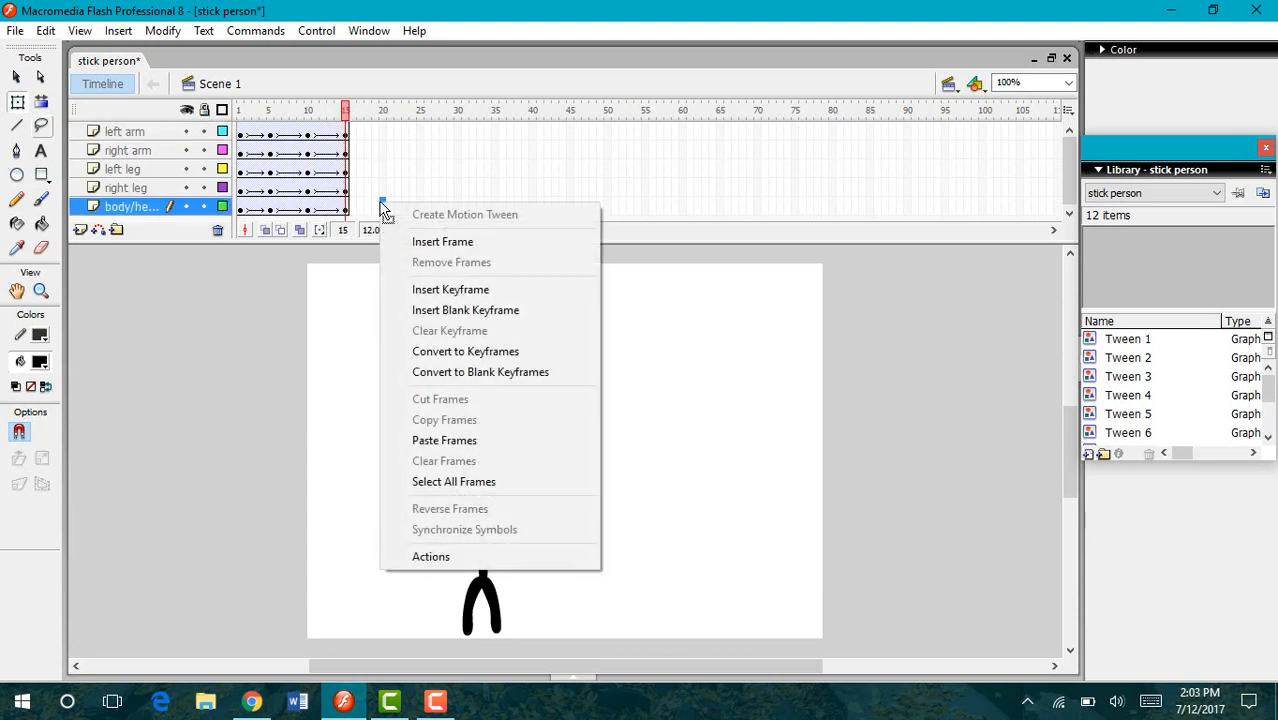
left_click(440, 289)
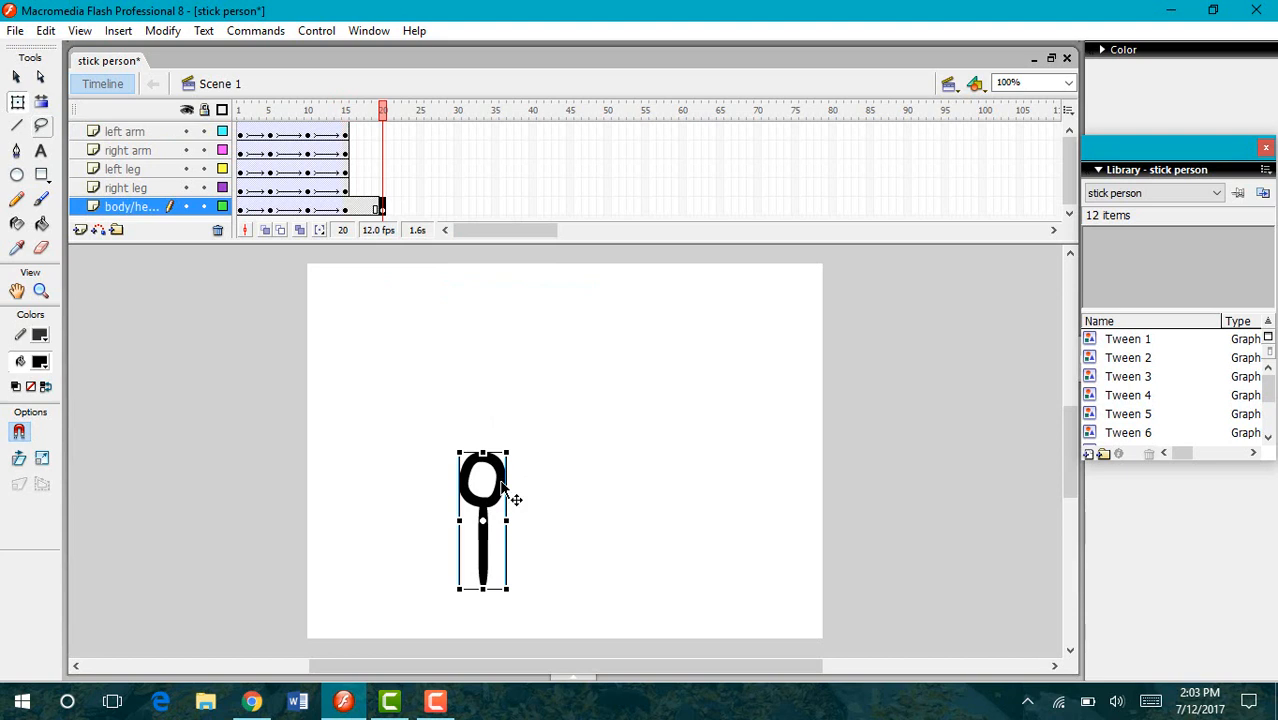
mouse_move(516, 499)
left_mouse_down()
mouse_move(536, 497)
mouse_move(535, 485)
left_mouse_up()
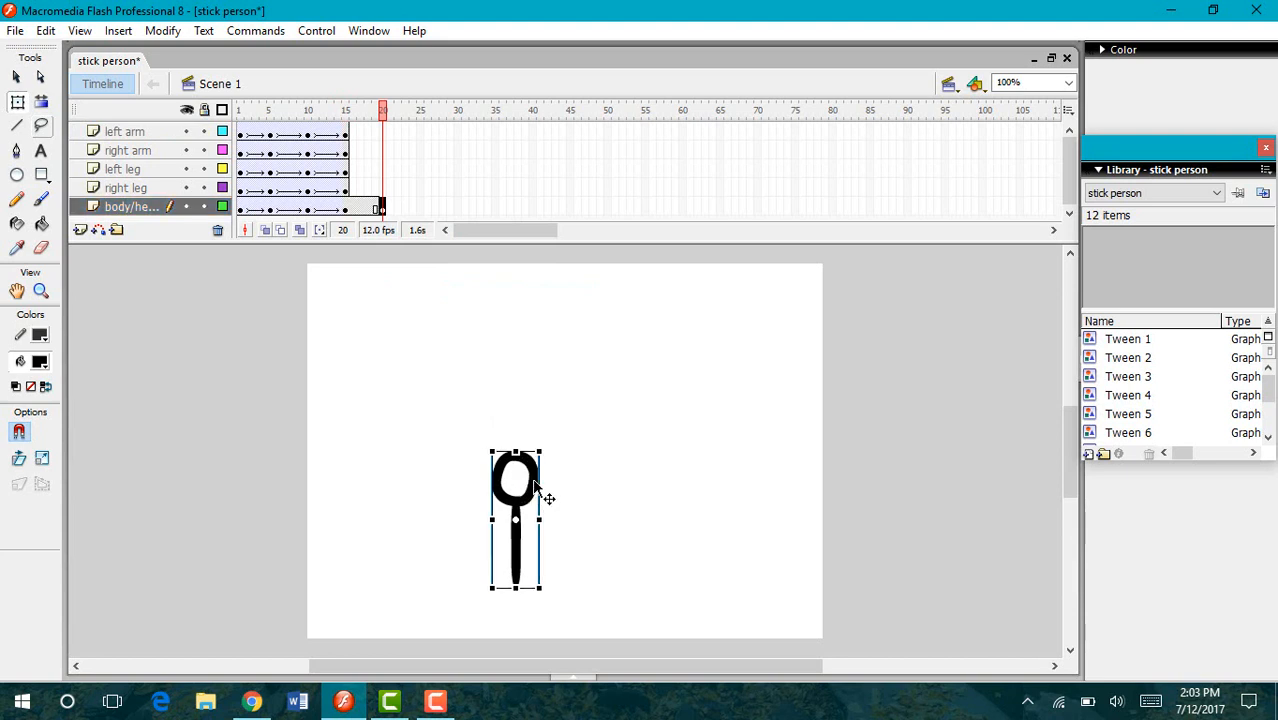
left_click(346, 208)
right_click(346, 210)
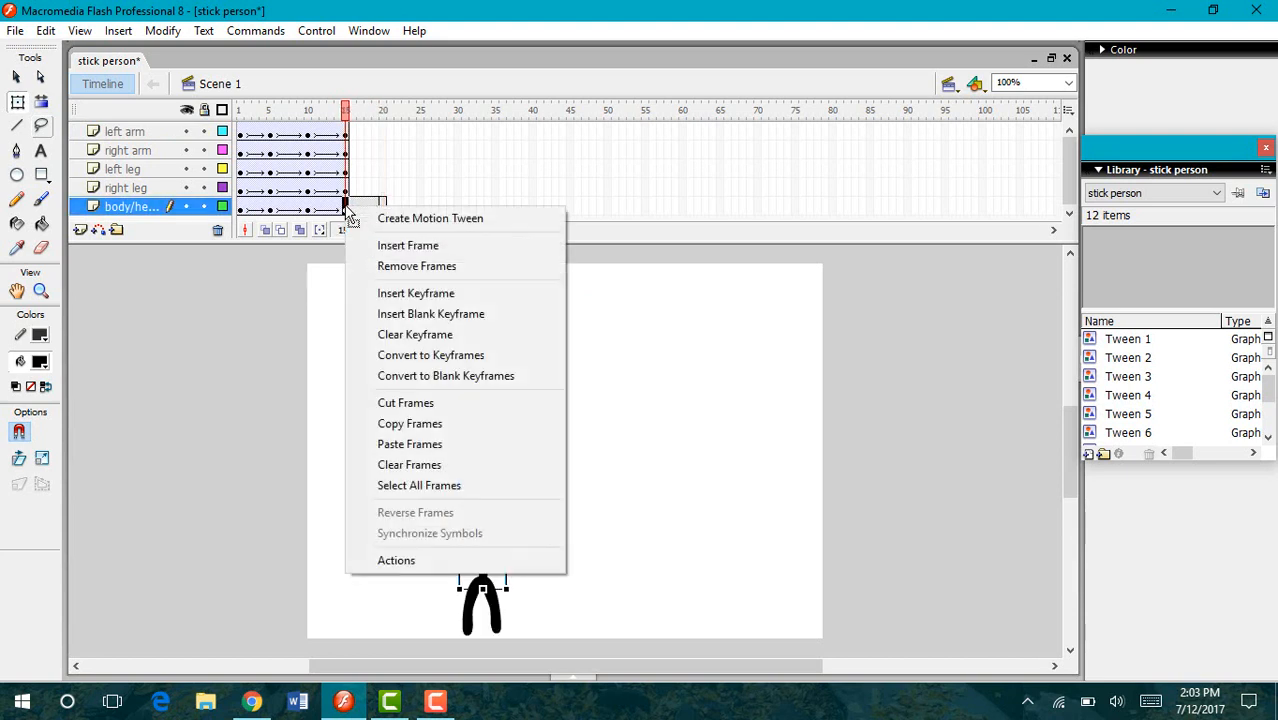
left_click(404, 222)
- Insert a frame 20 keyframe on the right leg layer with the leg attached and swung backward, and motion tween it from frame 15
left_click(381, 197)
right_click(382, 188)
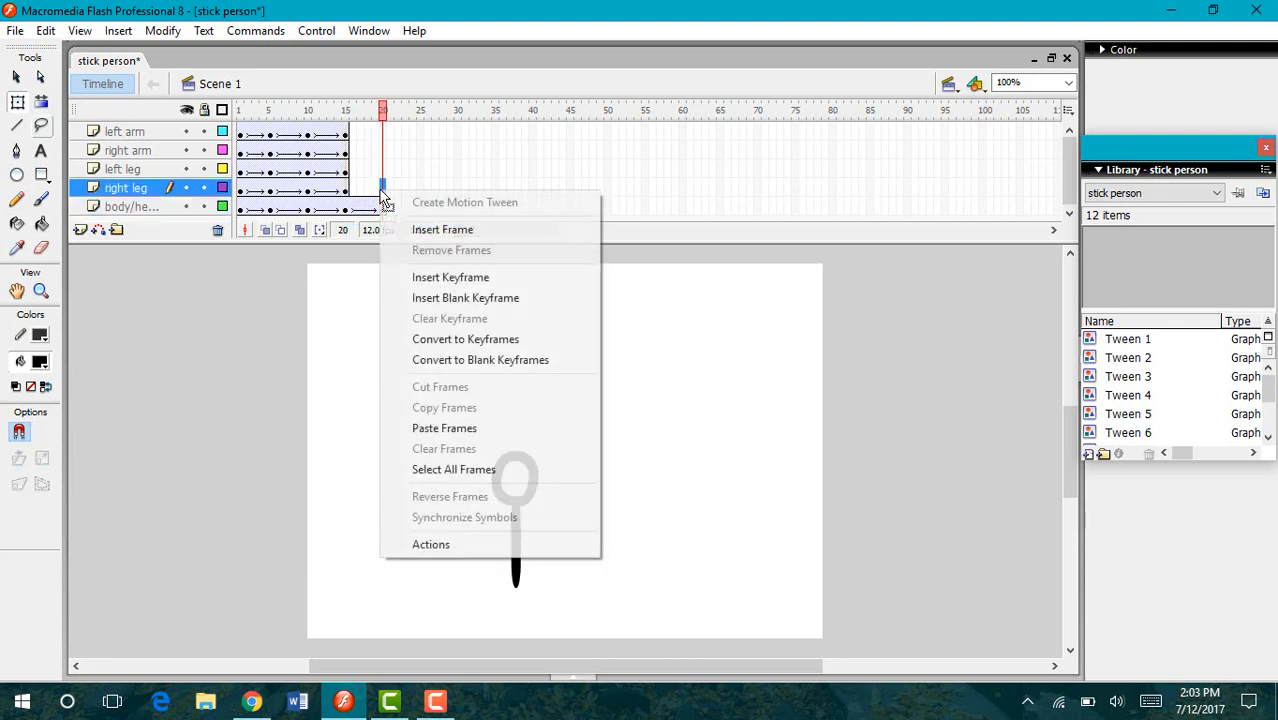
left_click(445, 277)
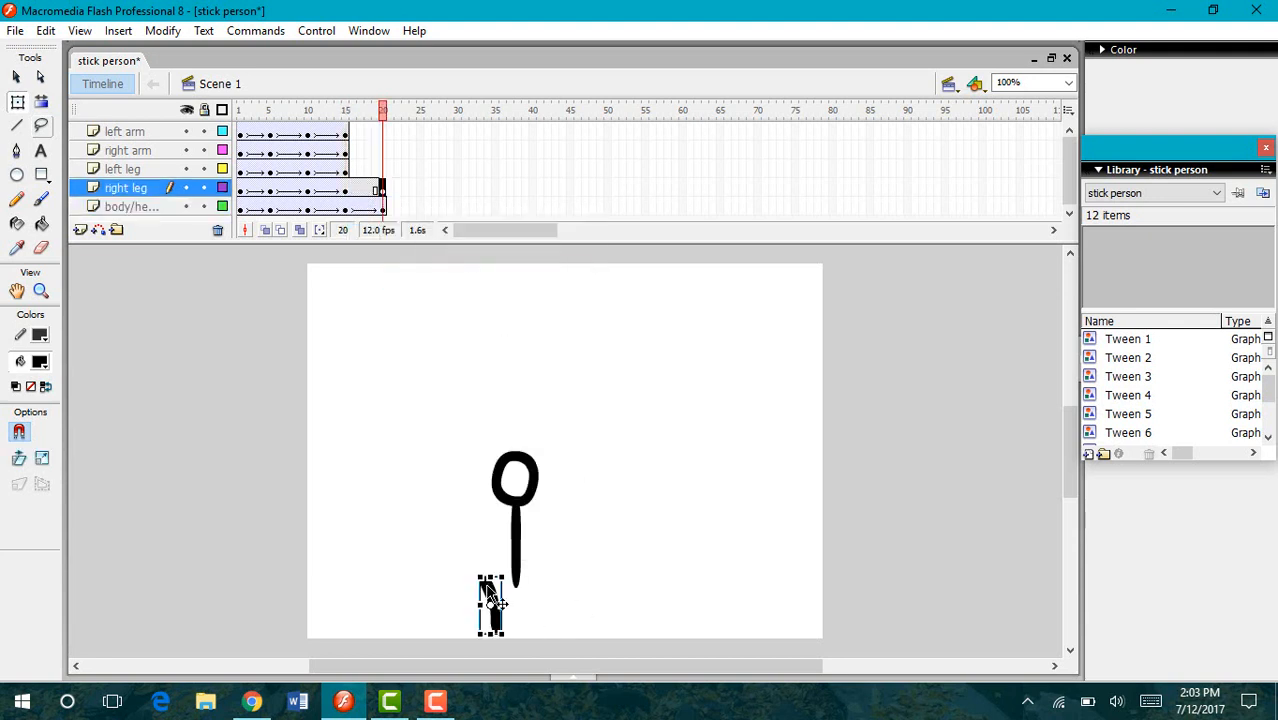
left_click_drag(495, 600, 495, 626)
left_click(435, 483)
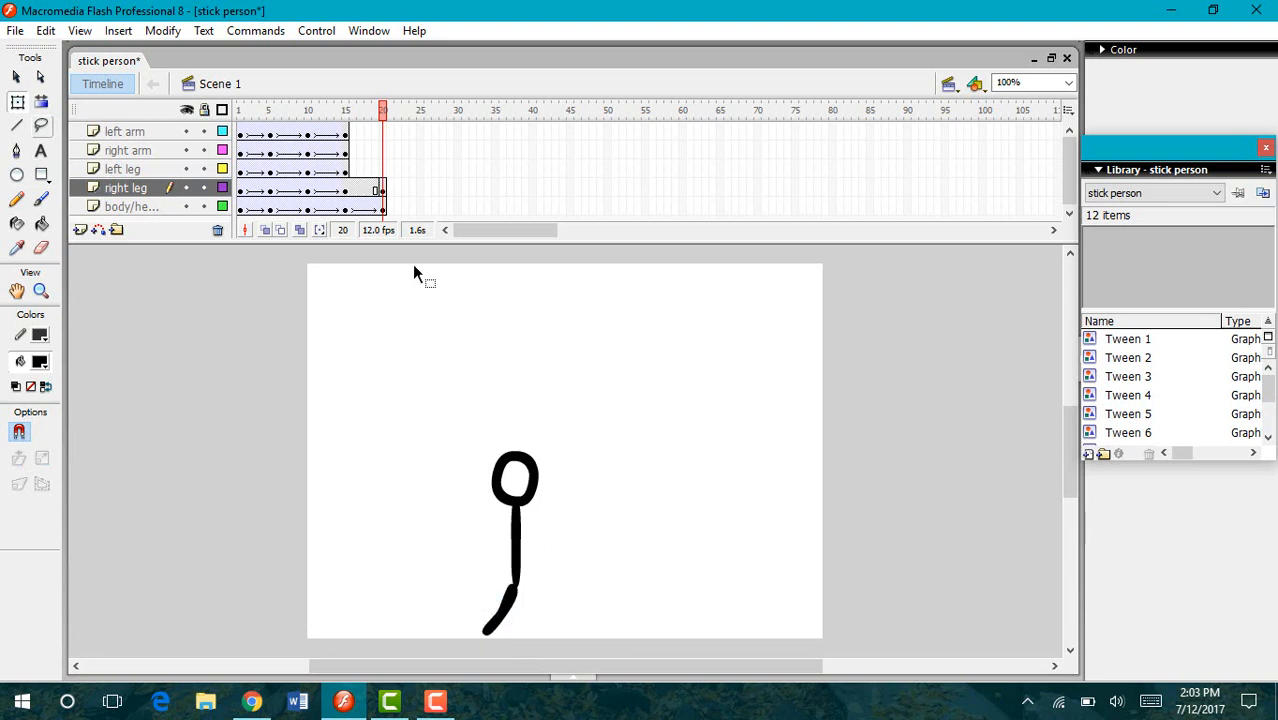
left_click(346, 189)
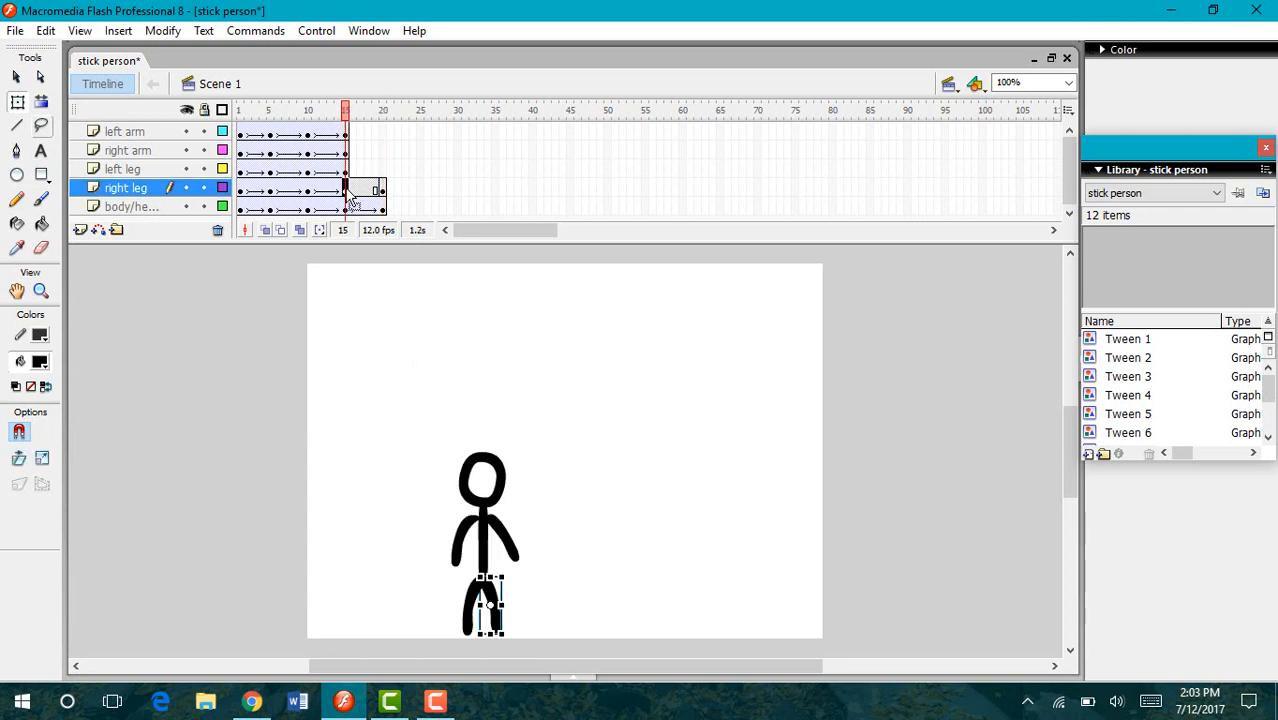
right_click(347, 194)
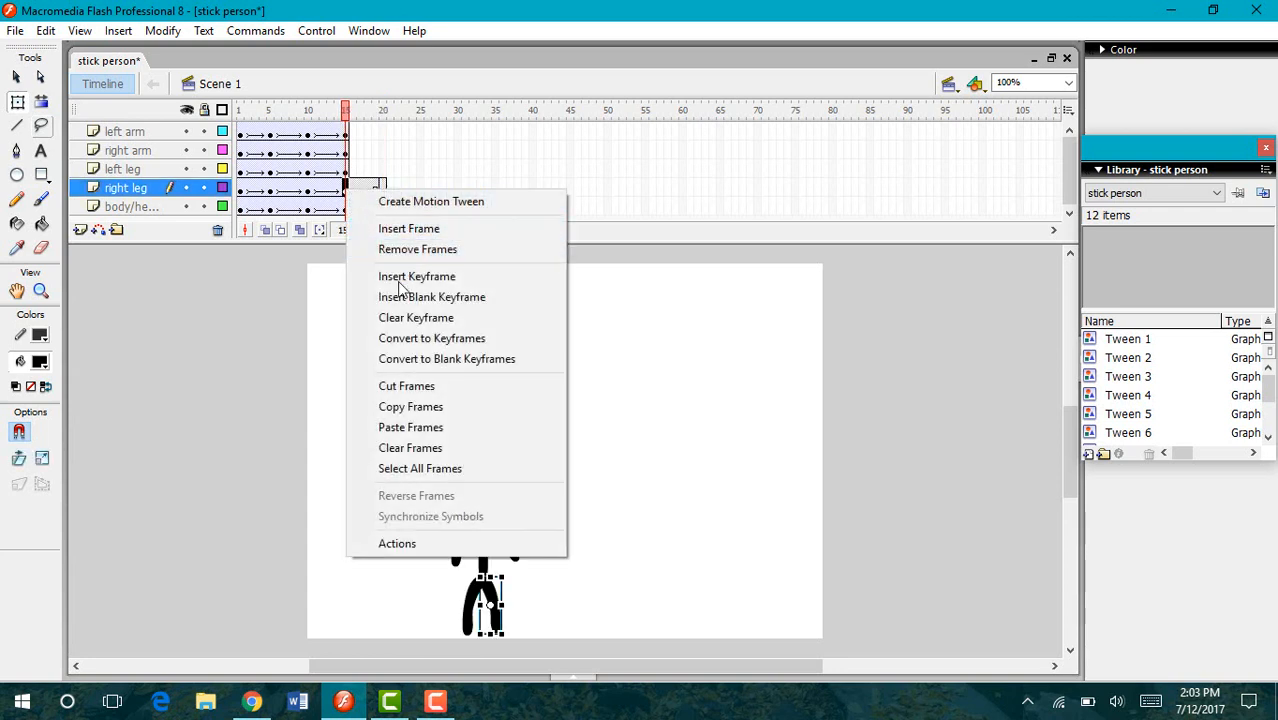
left_click(378, 201)
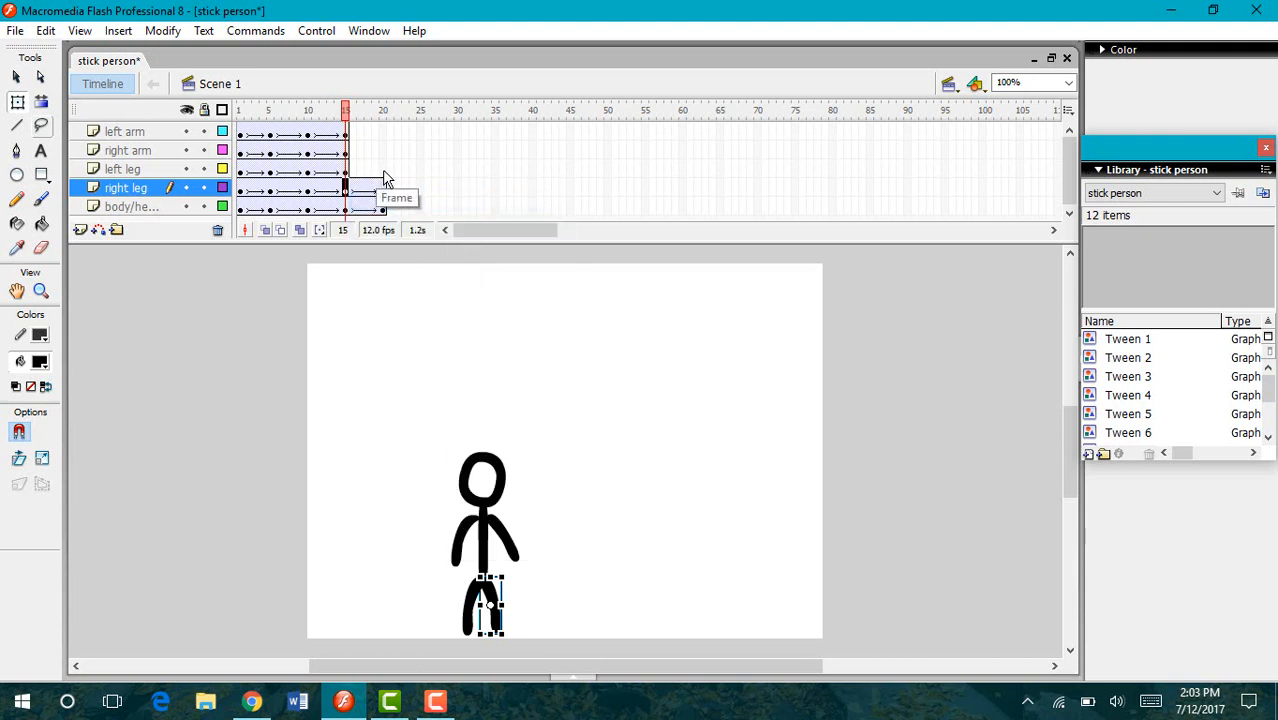
- Insert a frame 20 keyframe on the left leg layer with the leg attached and swung forward, and motion tween it from frame 15
right_click(382, 169)
left_click(463, 264)
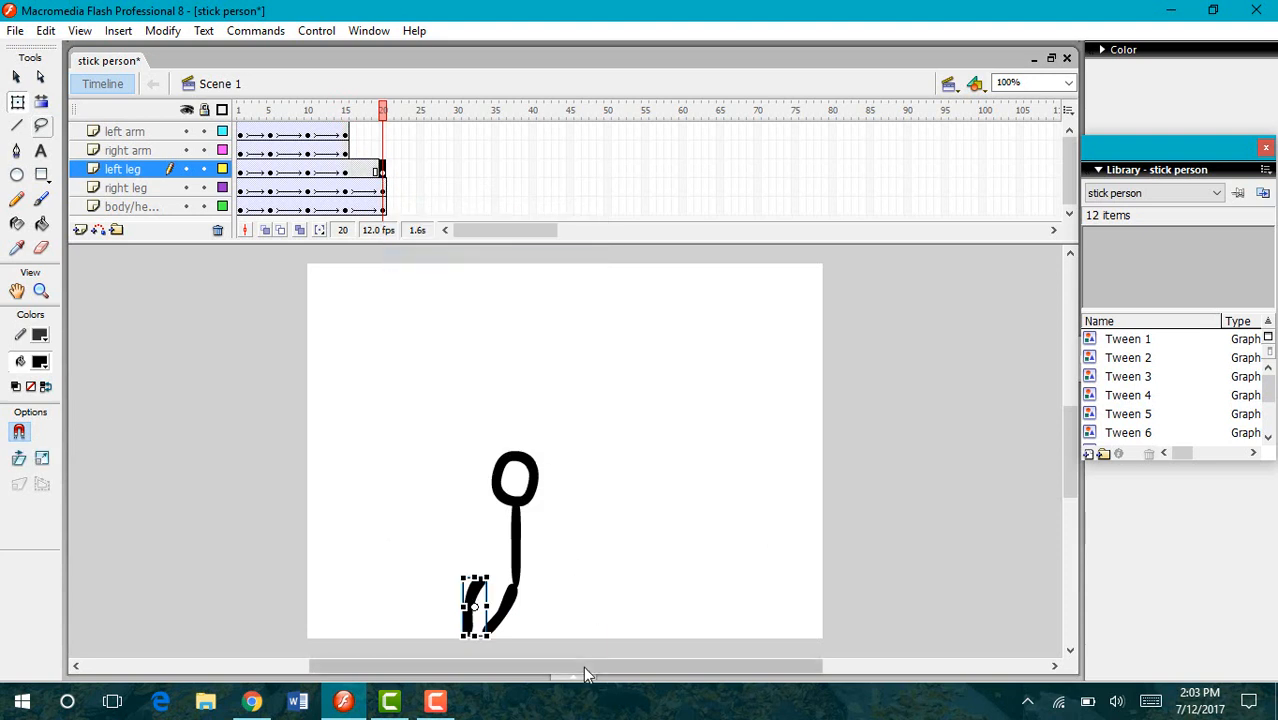
left_click_drag(476, 605, 552, 632)
left_click(562, 628)
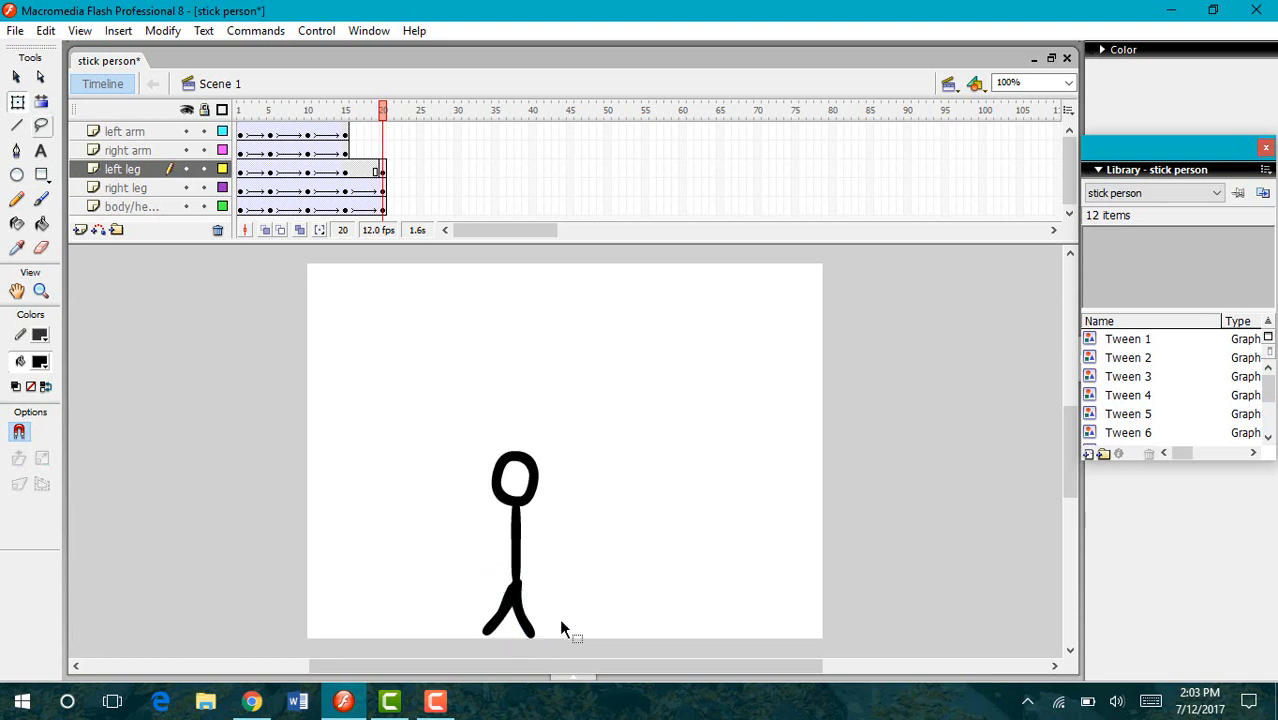
left_click(346, 168)
right_click(346, 165)
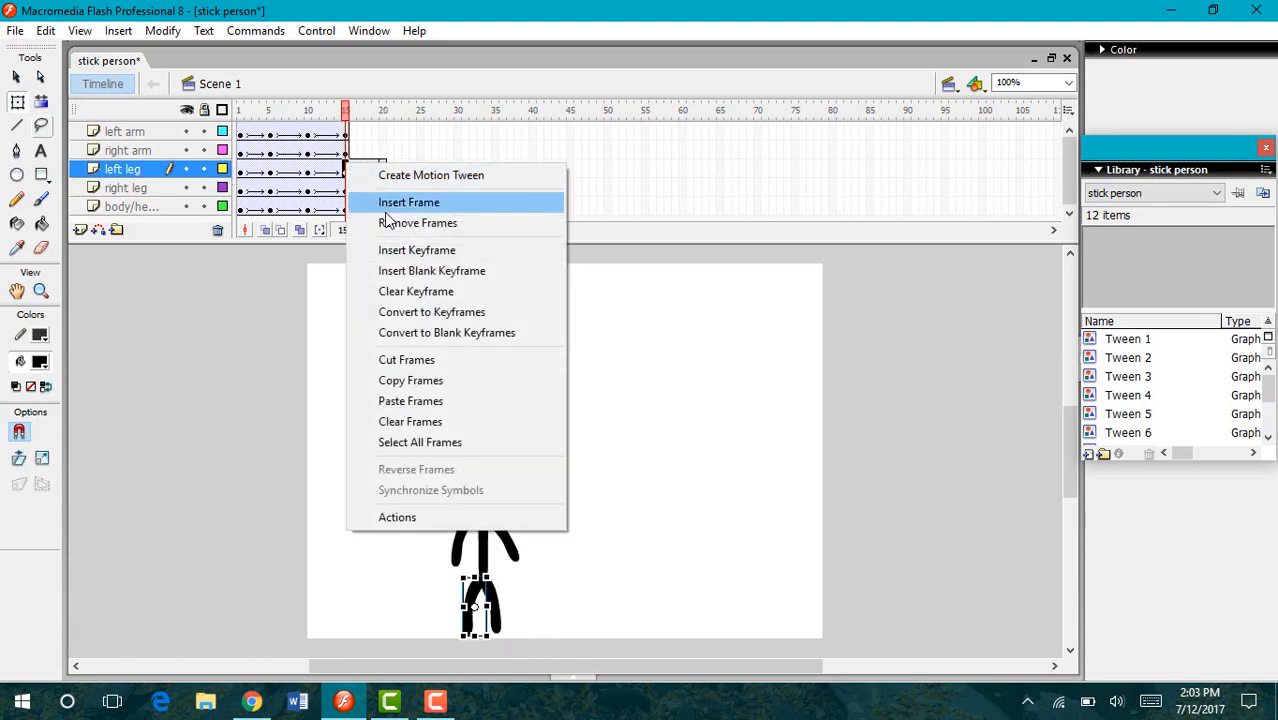
left_click(402, 175)
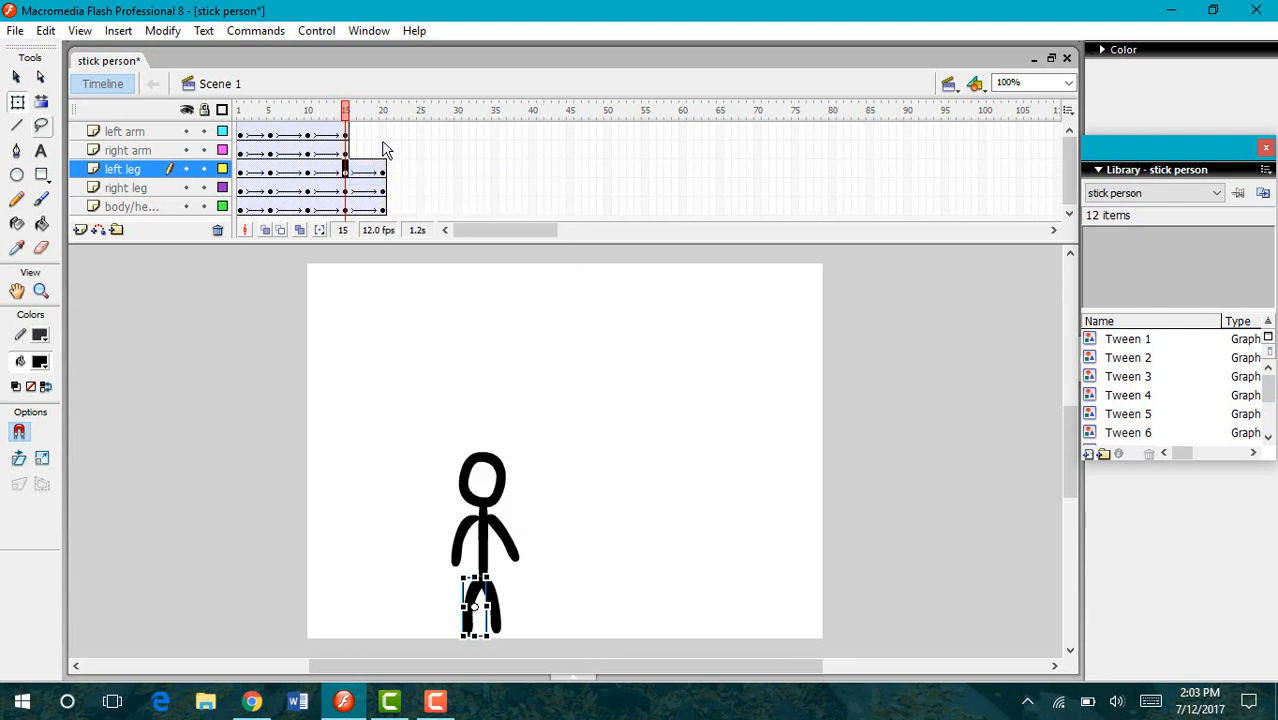
- Insert a frame 20 keyframe on the right arm layer with the arm attached and rotated down closer to the body, and motion tween it from frame 15
left_click(382, 150)
right_click(383, 145)
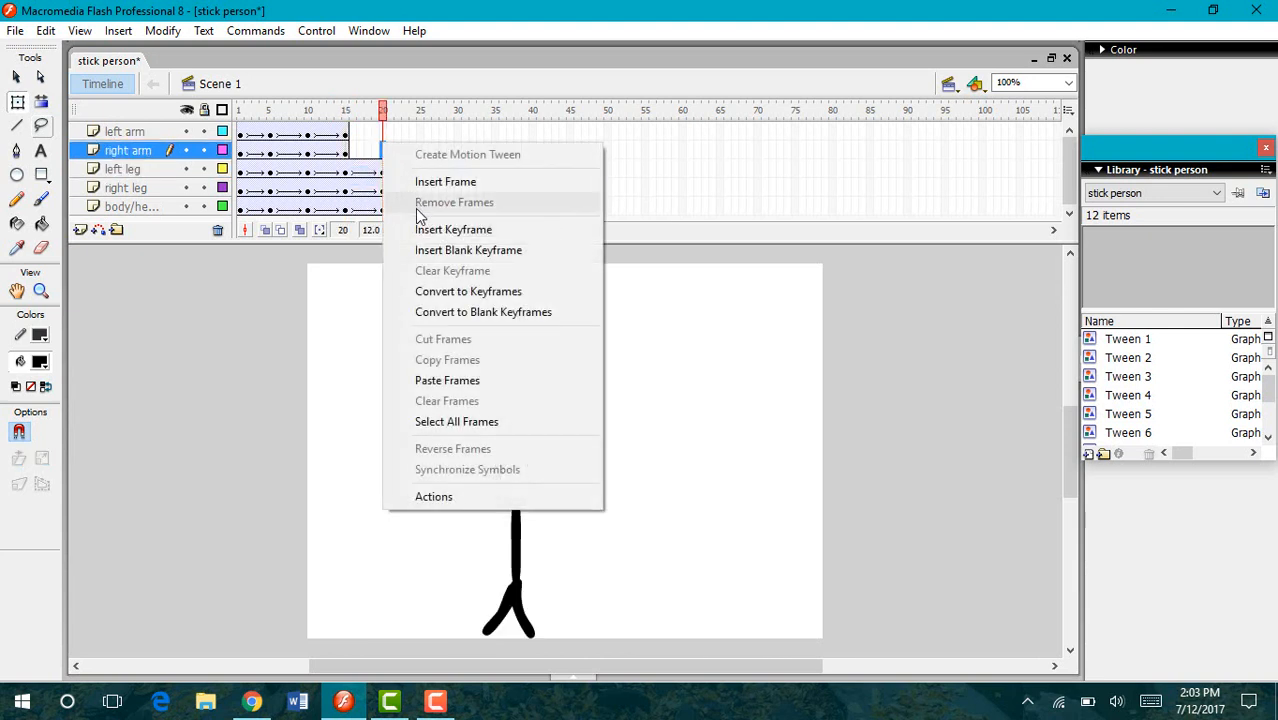
left_click(440, 229)
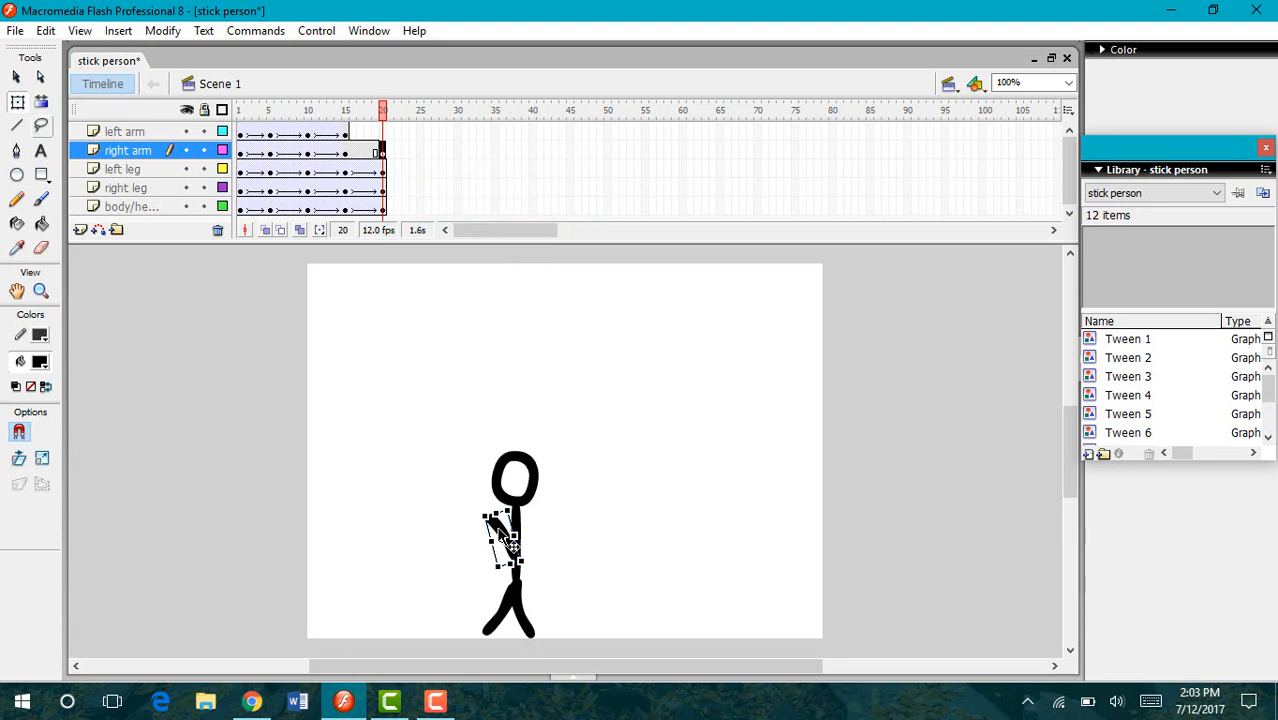
left_click_drag(500, 529, 531, 529)
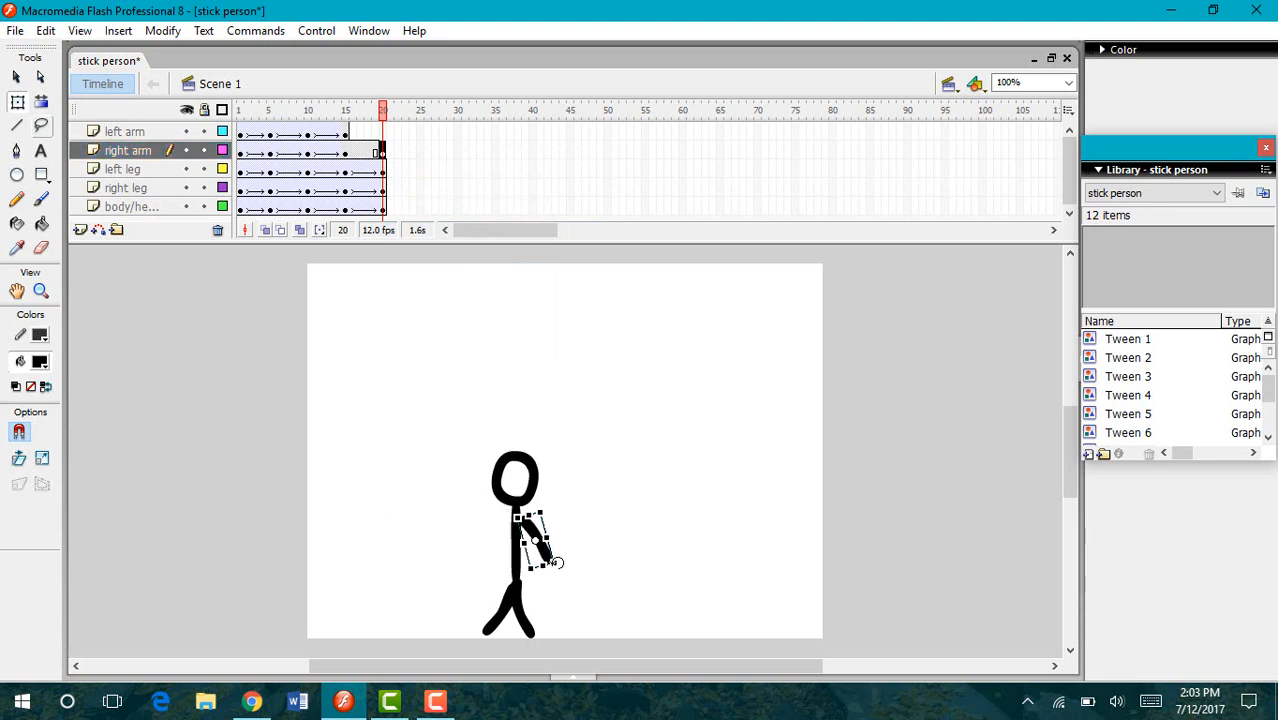
left_click_drag(562, 570, 533, 579)
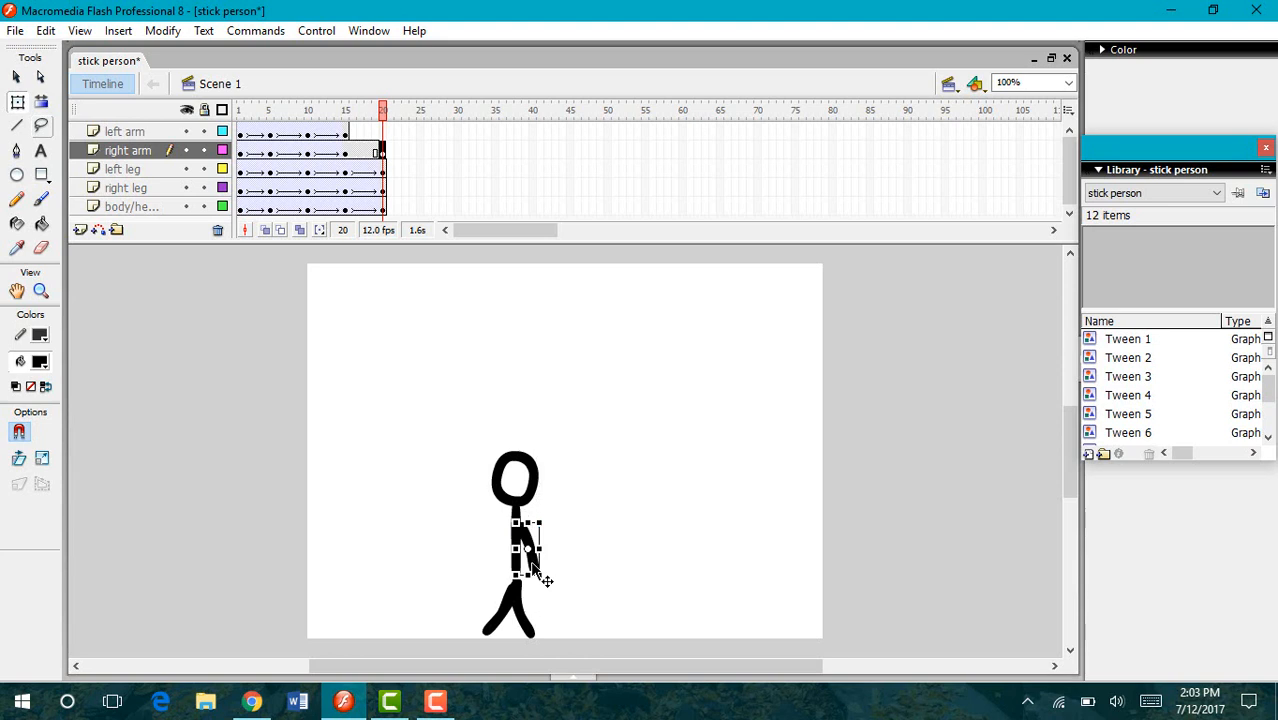
left_click(400, 490)
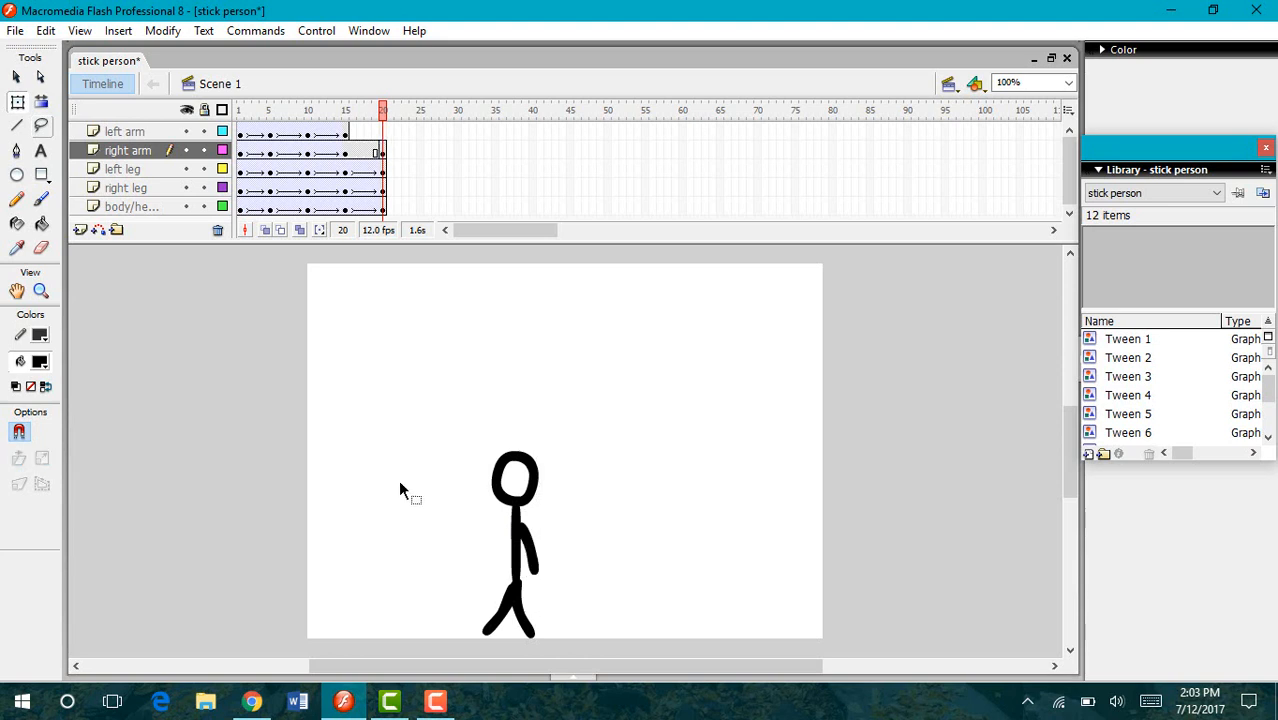
left_click(340, 153)
right_click(347, 155)
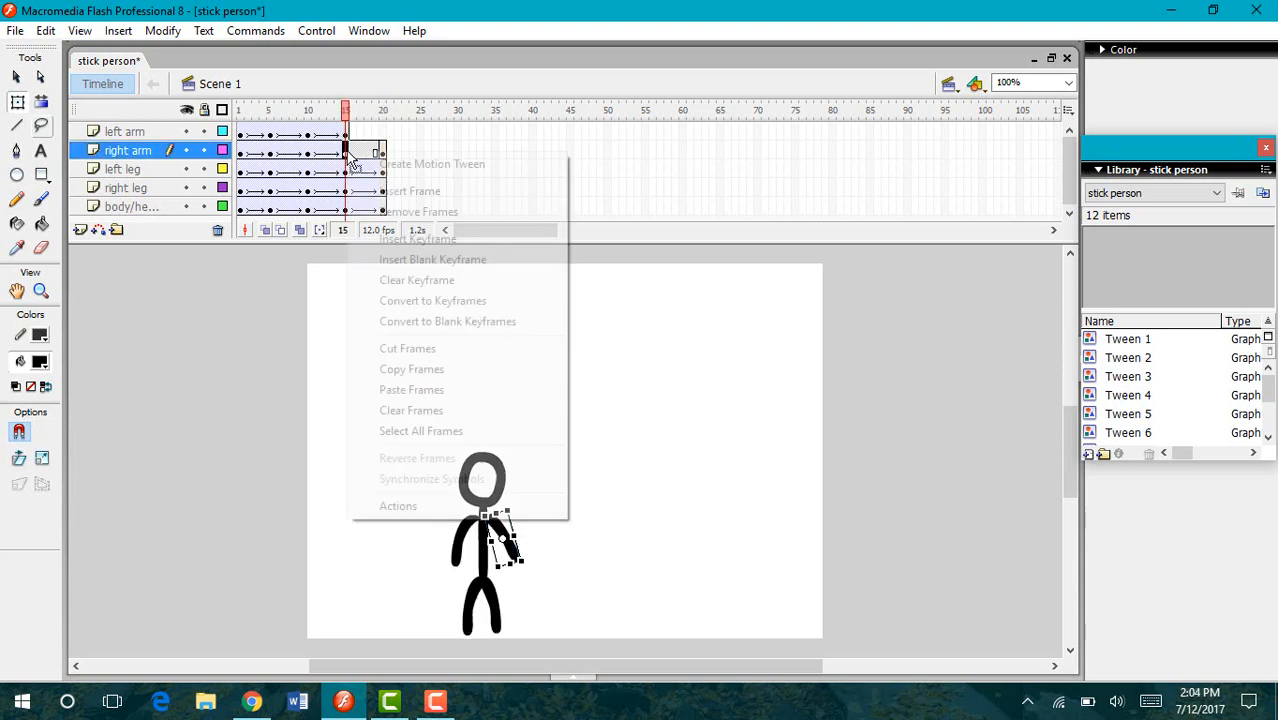
left_click(368, 163)
- Insert a frame 20 keyframe on the left arm layer with the arm attached to the body, and motion tween it from frame 15
left_click(382, 133)
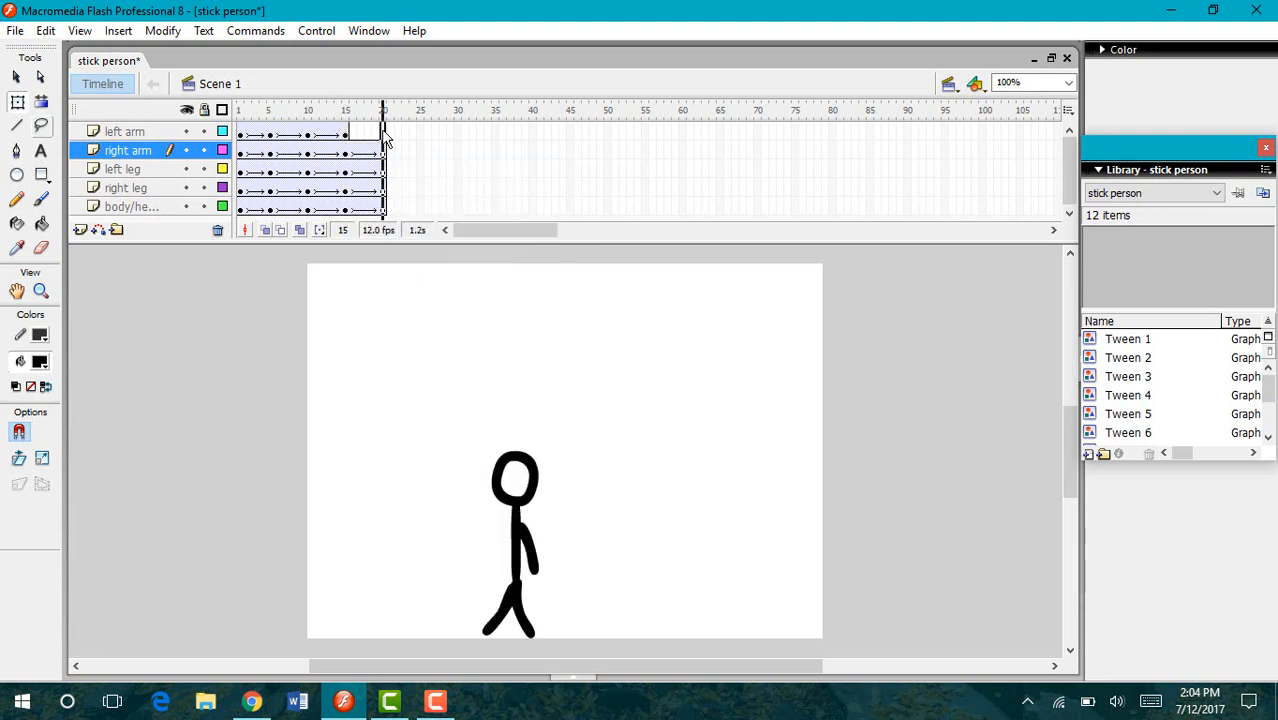
right_click(382, 132)
left_click(449, 224)
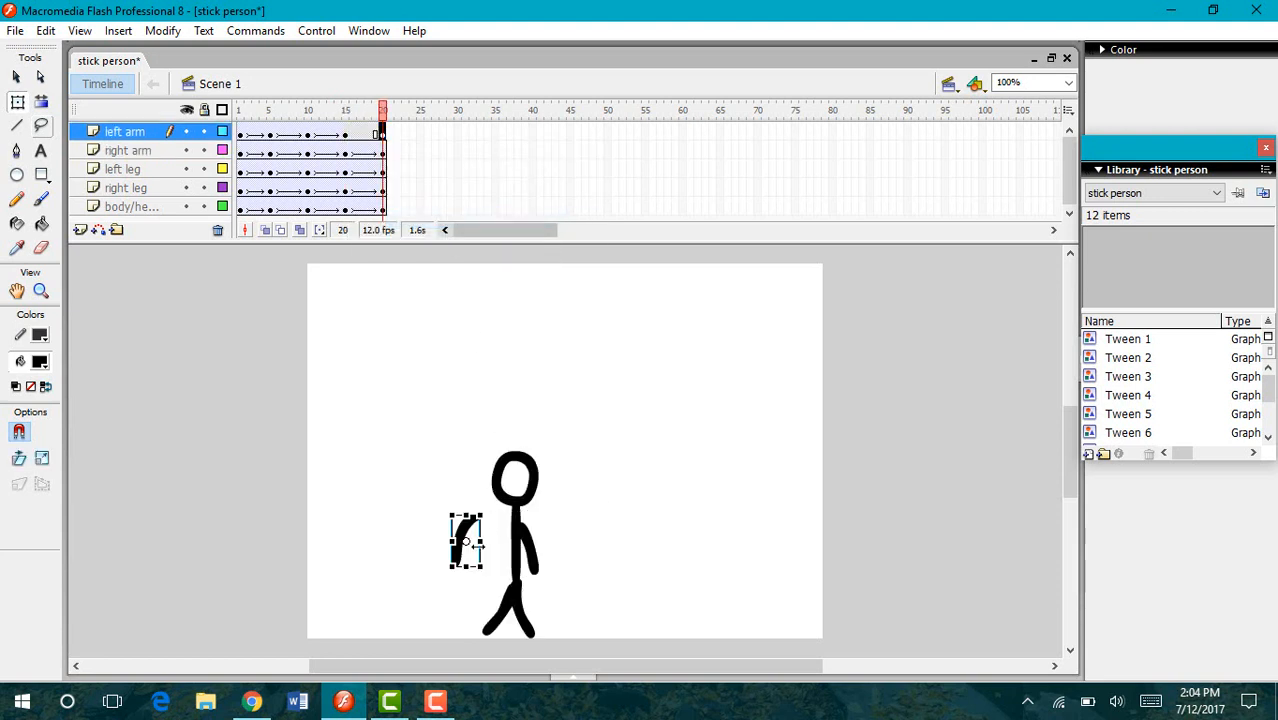
left_click_drag(475, 528, 511, 533)
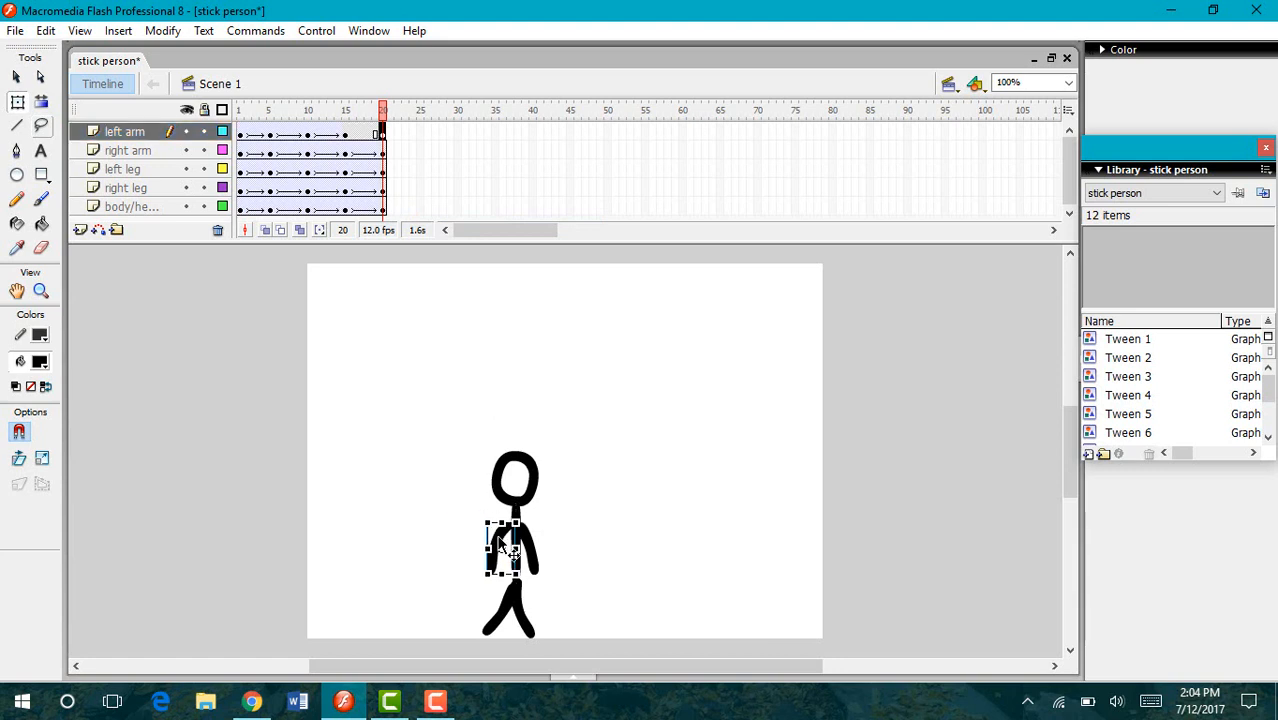
left_click(345, 134)
right_click(346, 134)
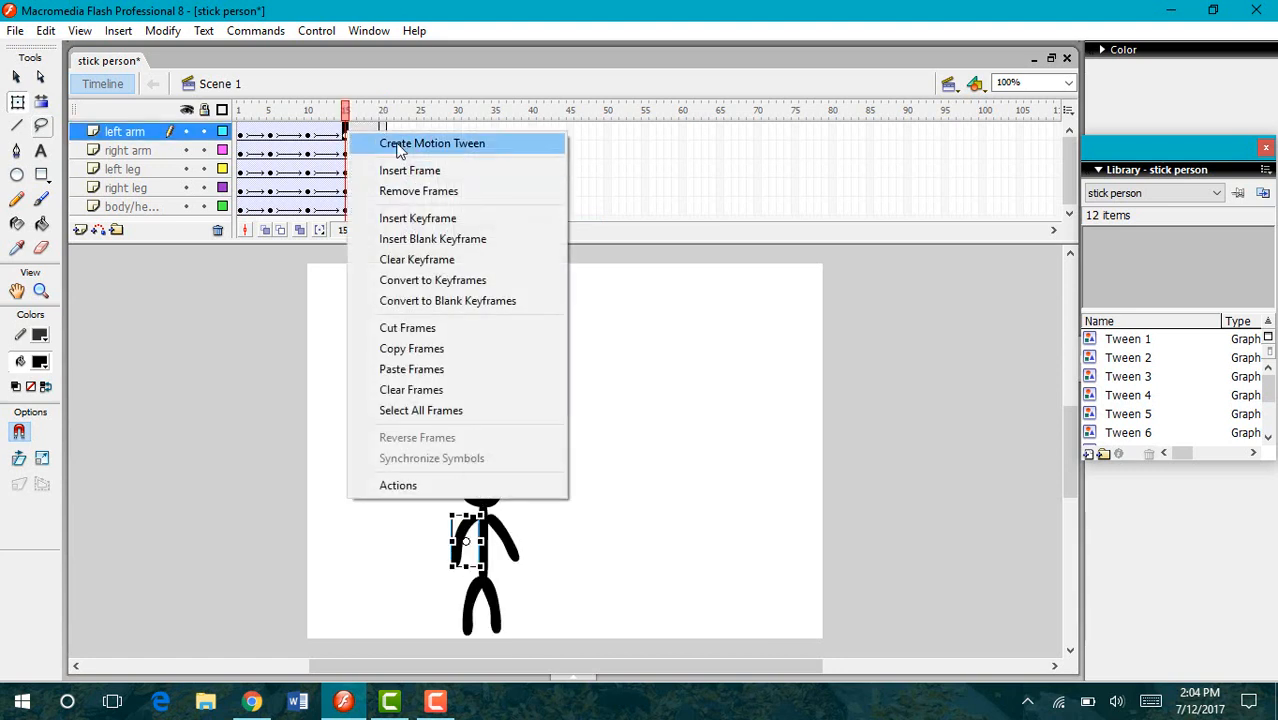
left_click(398, 147)
mouse_move(349, 115)
left_mouse_down()
mouse_move(232, 113)
mouse_move(396, 121)
left_mouse_up()
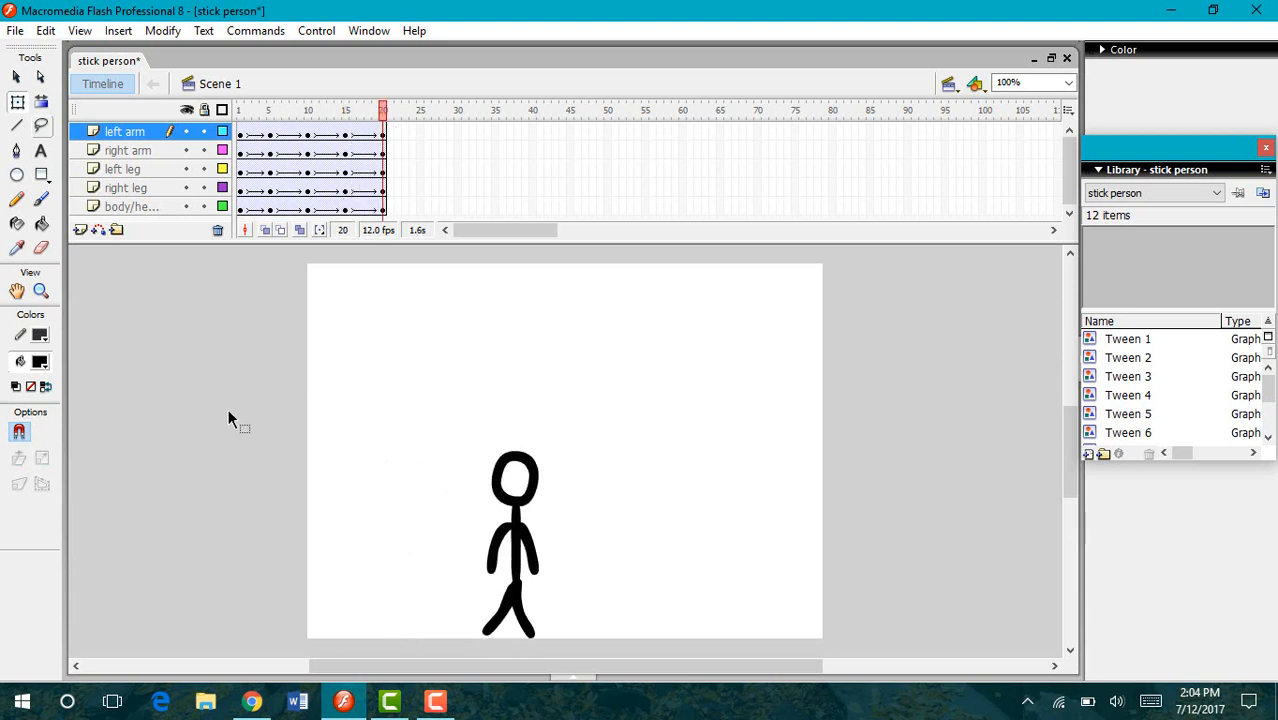